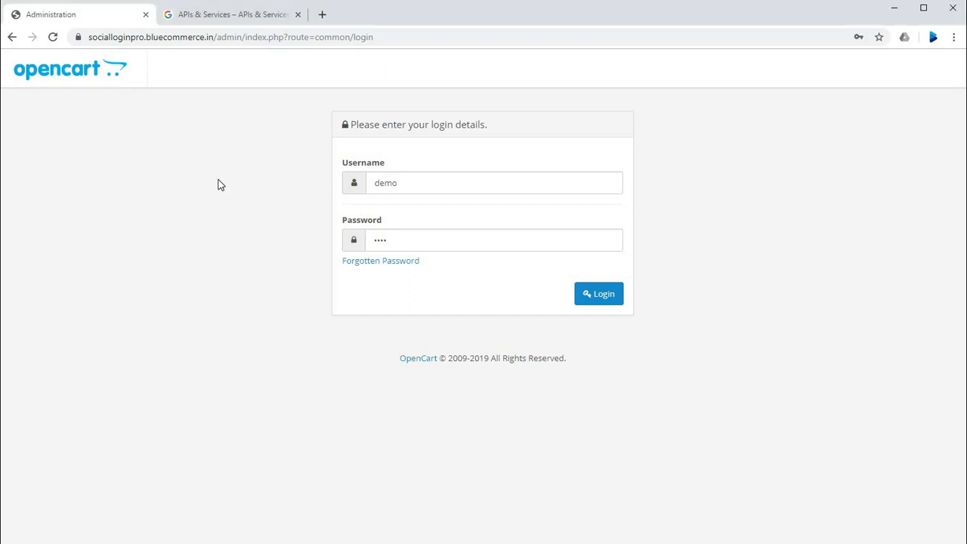
Step: Log in to the store administration with the username admin and the account password
{"action": "left_click_drag", "start_coordinate": [415, 189], "coordinate": [352, 189]}
{"action": "type", "text": "admin"}
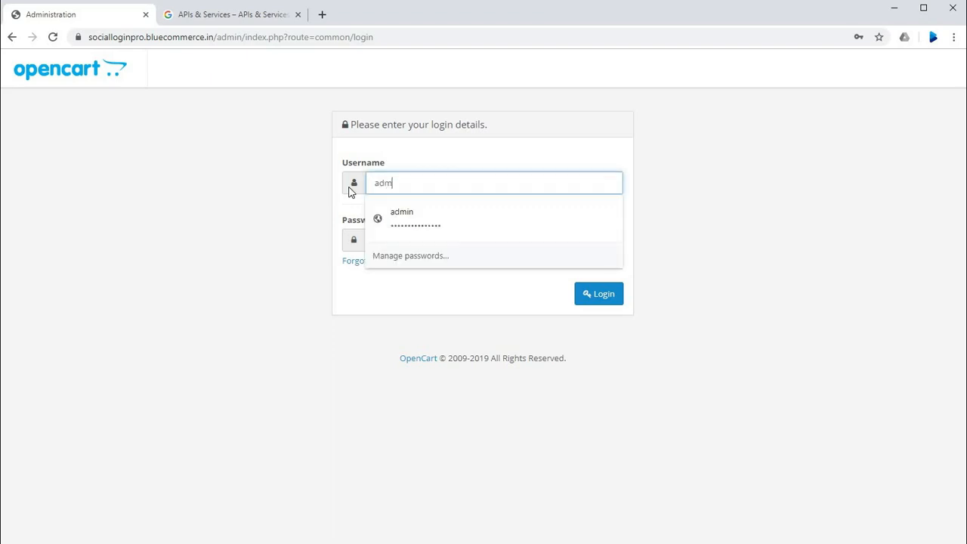
{"action": "key", "text": "Tab"}
{"action": "type", "text": "a•••••••••••"}
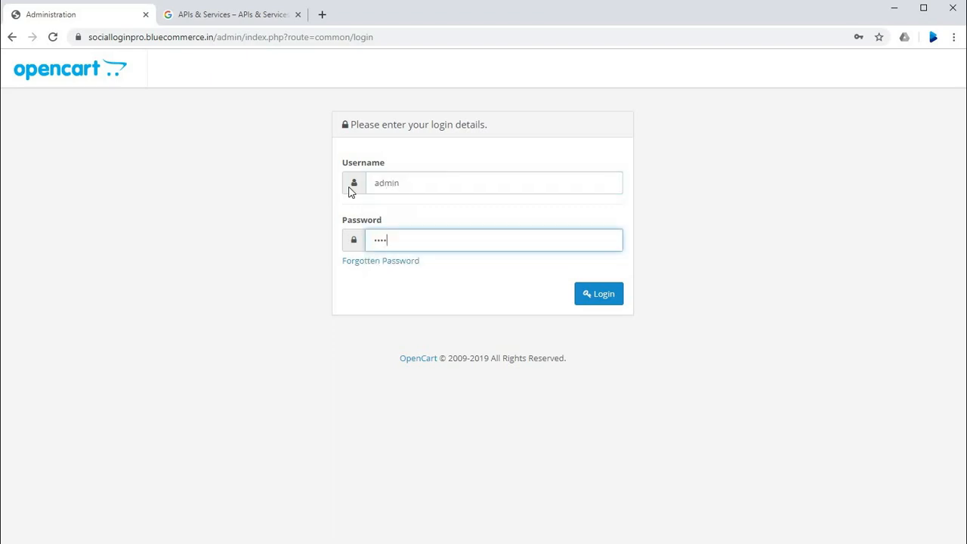
{"action": "type", "text": "•••"}
{"action": "key", "text": "Return"}
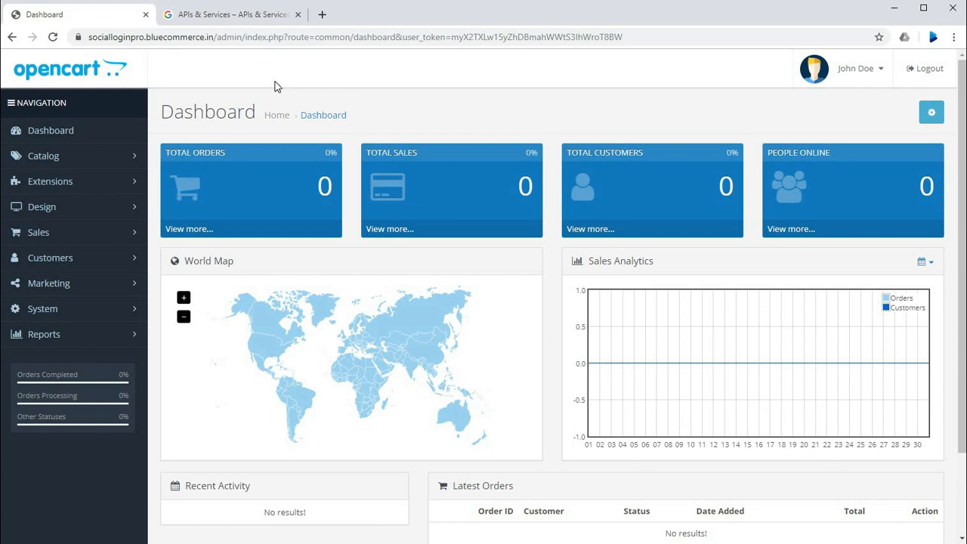
Step: List the Modules extensions and open the social login module under Bluecommerce Social Login for editing
{"action": "left_click", "coordinate": [78, 181]}
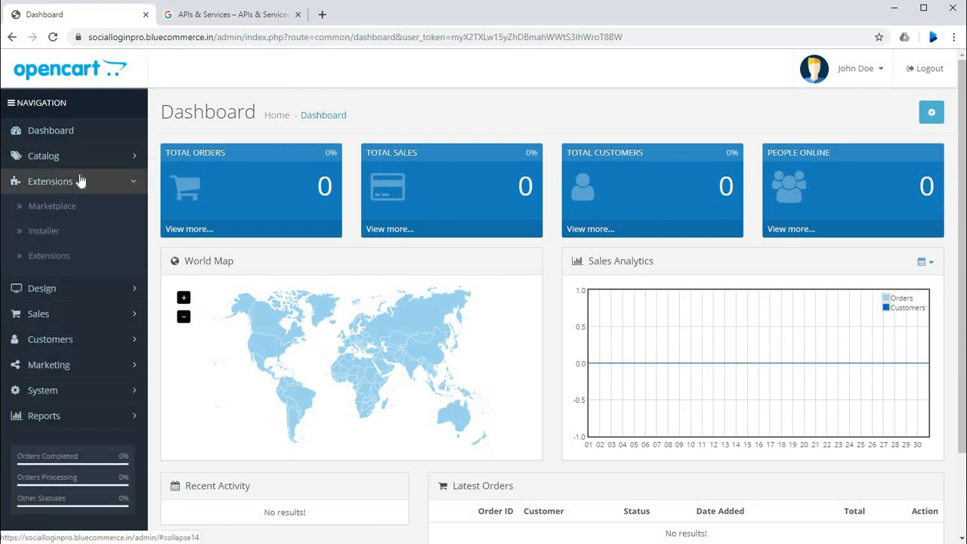
{"action": "left_click", "coordinate": [75, 263]}
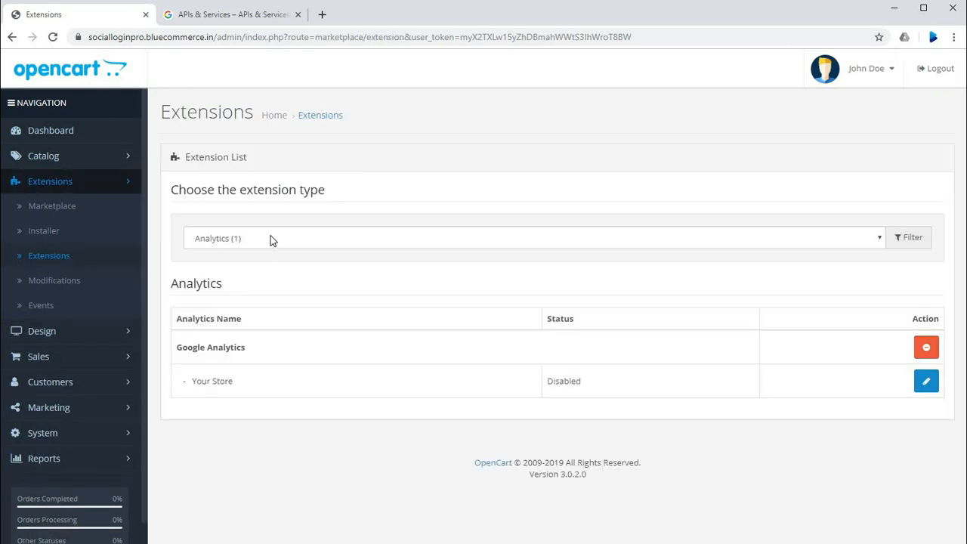
{"action": "left_click", "coordinate": [272, 240]}
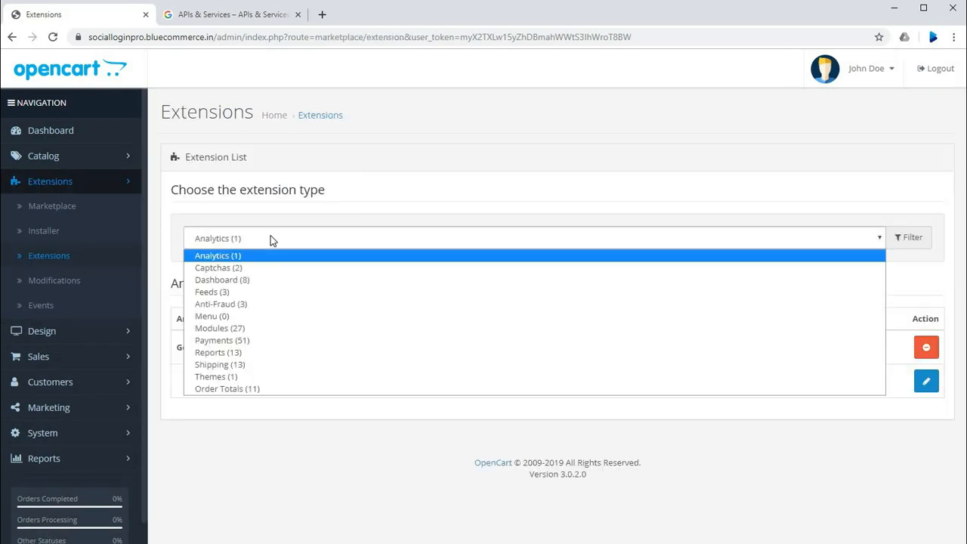
{"action": "left_click", "coordinate": [270, 329]}
{"action": "scroll", "coordinate": [371, 186], "scroll_direction": "down", "scroll_amount": 1}
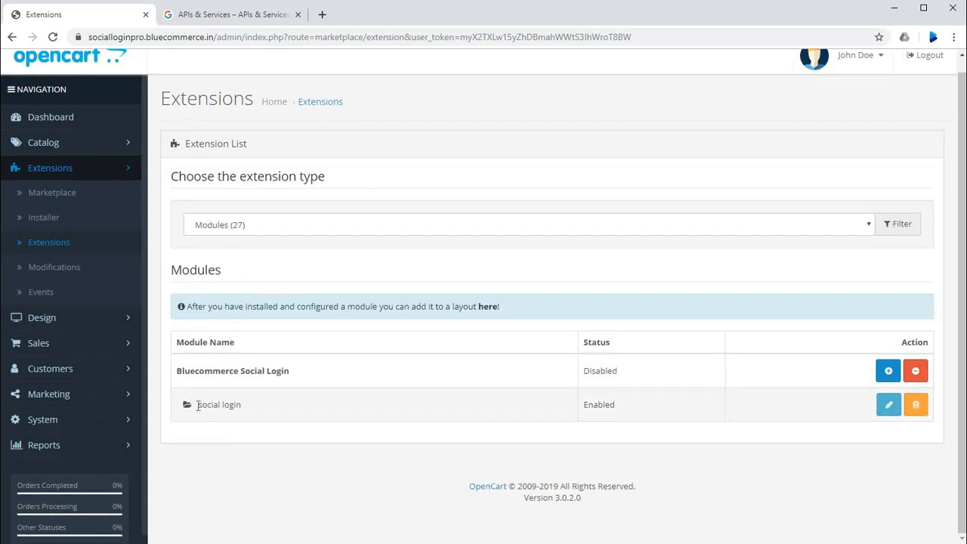
{"action": "left_click_drag", "start_coordinate": [196, 405], "coordinate": [289, 404]}
{"action": "left_click", "coordinate": [289, 398]}
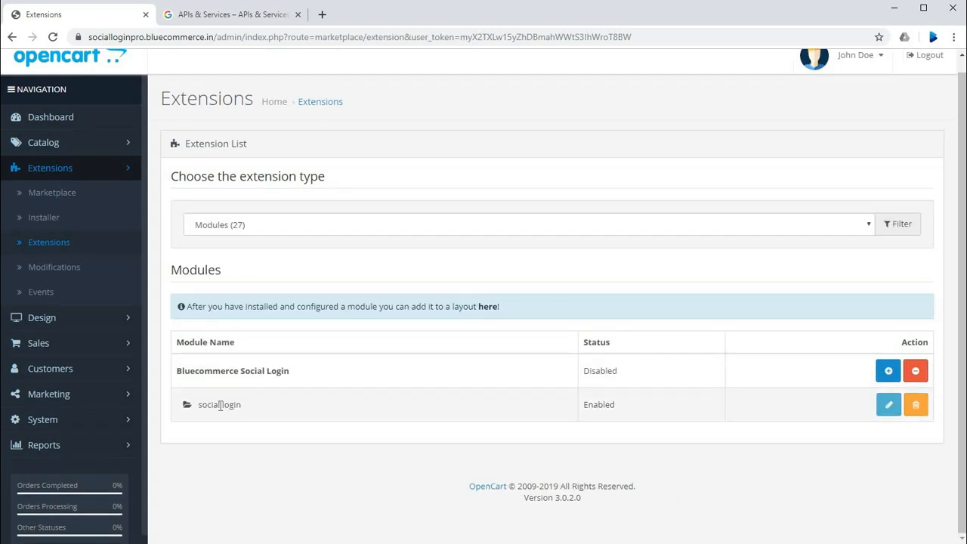
{"action": "left_click", "coordinate": [888, 407]}
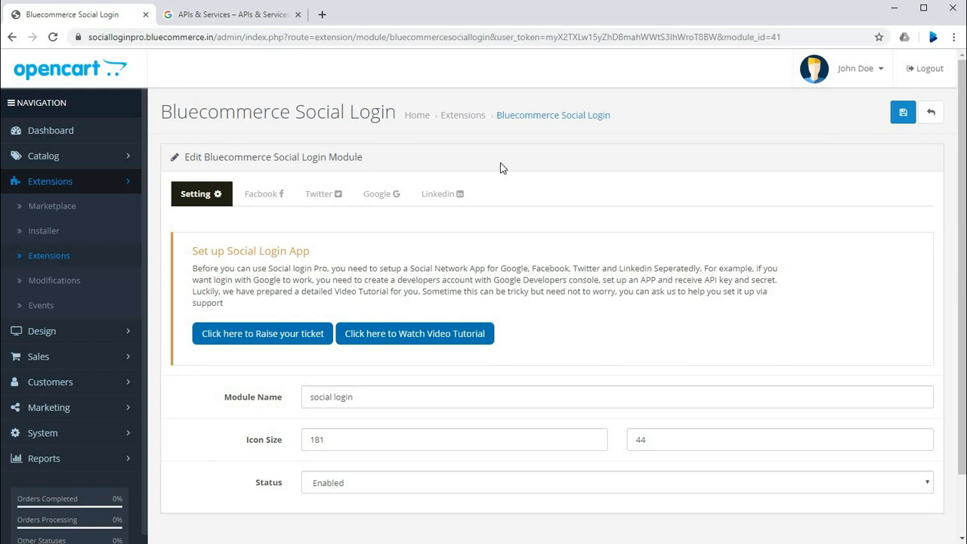
Step: Open the module's Google settings and examine the icon image, Google Project Client ID and Client Secret fields
{"action": "left_click", "coordinate": [380, 195]}
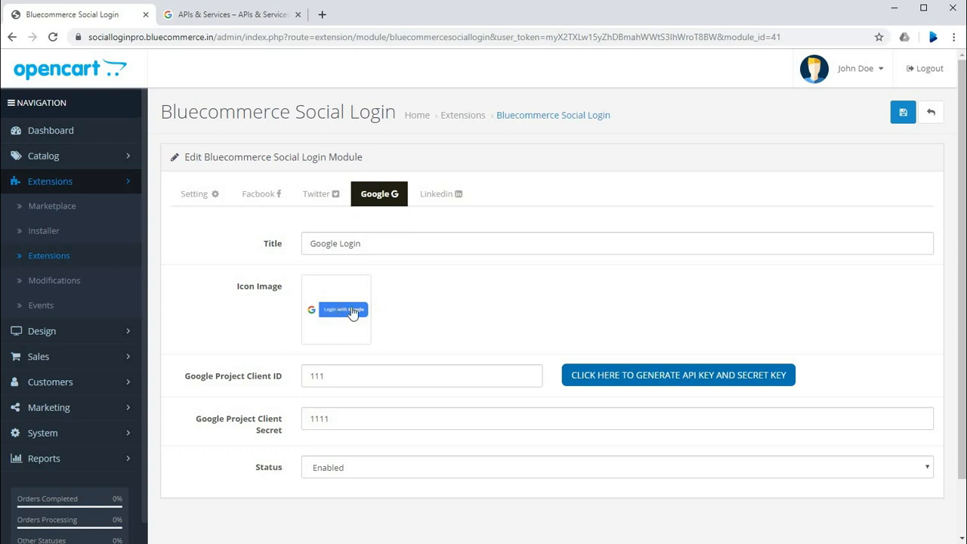
{"action": "left_click_drag", "start_coordinate": [352, 309], "coordinate": [406, 306]}
{"action": "scroll", "coordinate": [180, 311], "scroll_direction": "down", "scroll_amount": 2}
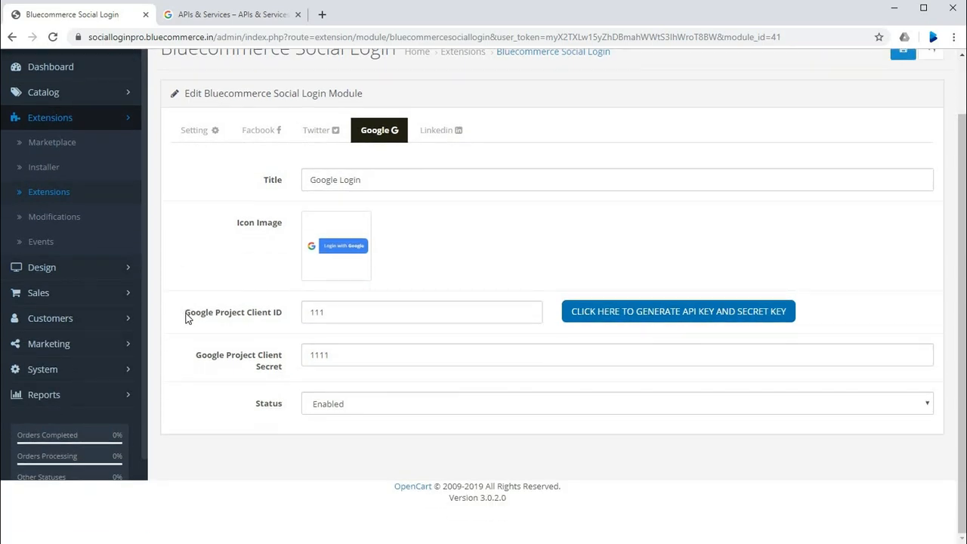
{"action": "left_click_drag", "start_coordinate": [186, 316], "coordinate": [283, 318]}
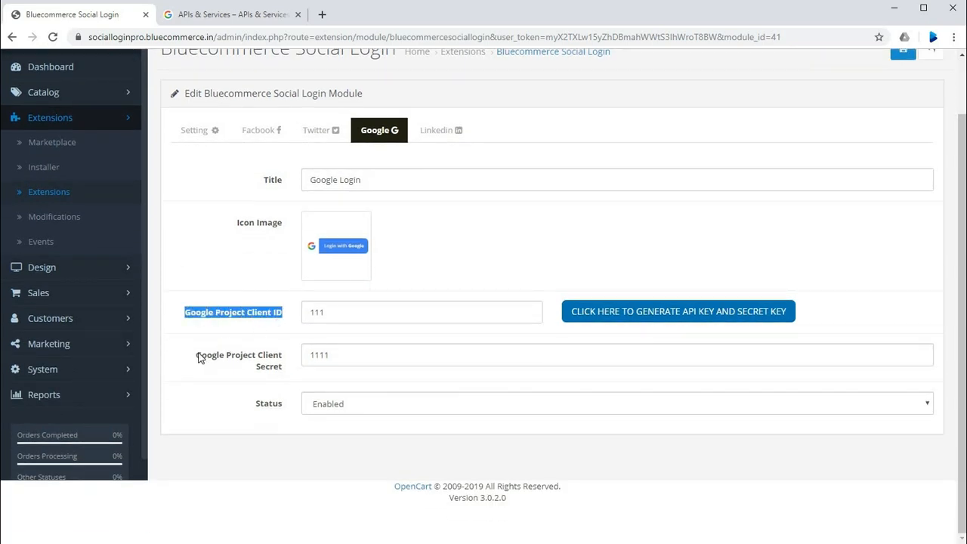
{"action": "left_click_drag", "start_coordinate": [198, 356], "coordinate": [284, 376]}
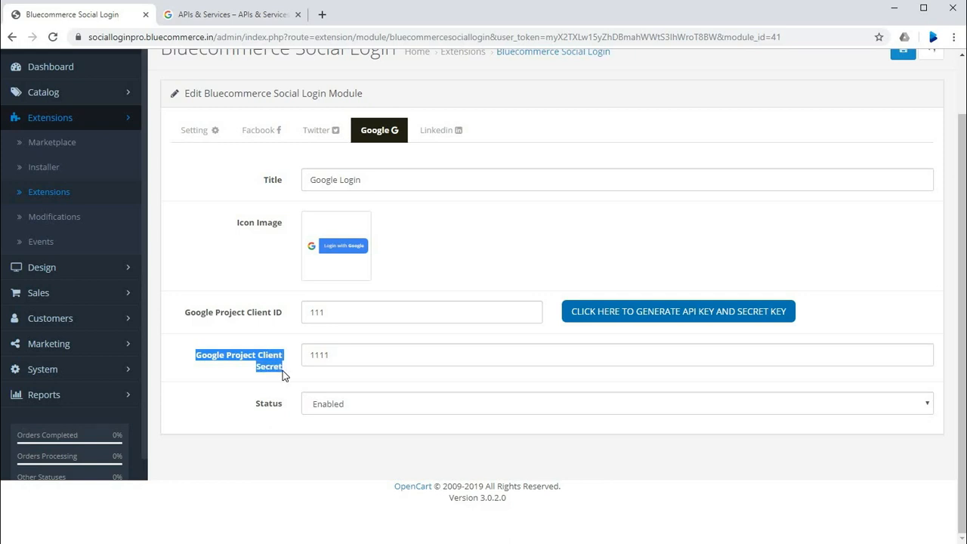
{"action": "left_click", "coordinate": [369, 332]}
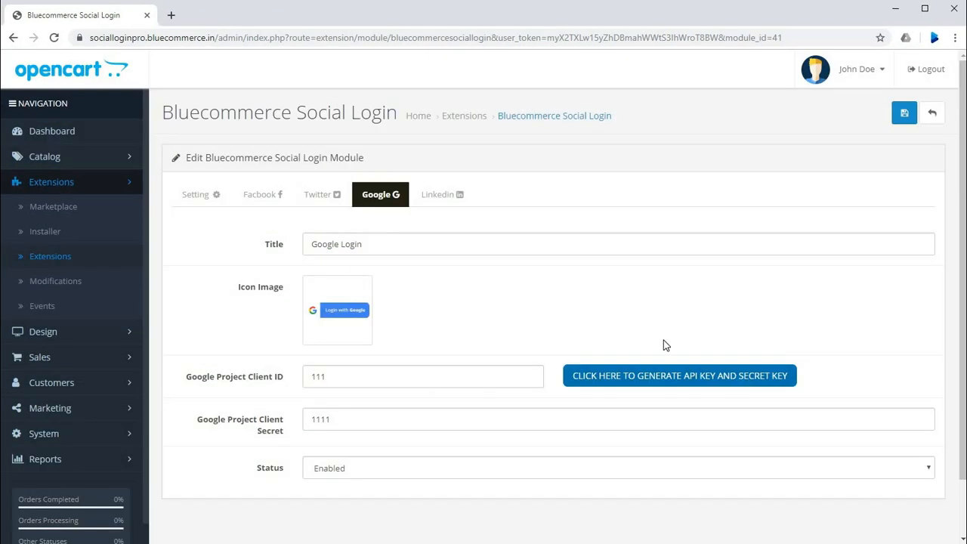
Step: Open the Google API console through the module's API key generation link, rechecking which Client ID and Client Secret fields it serves
{"action": "left_click", "coordinate": [660, 380]}
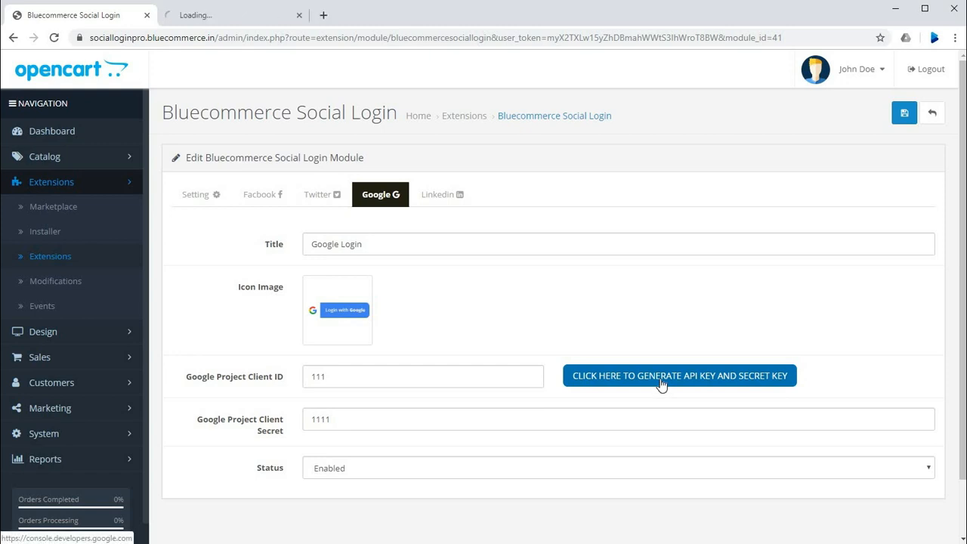
{"action": "left_click", "coordinate": [231, 22]}
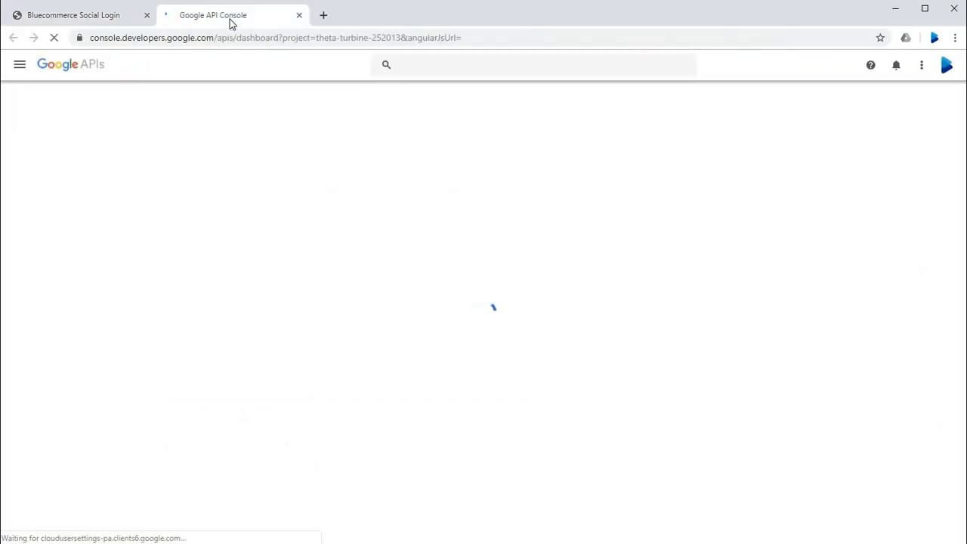
{"action": "left_click", "coordinate": [99, 17]}
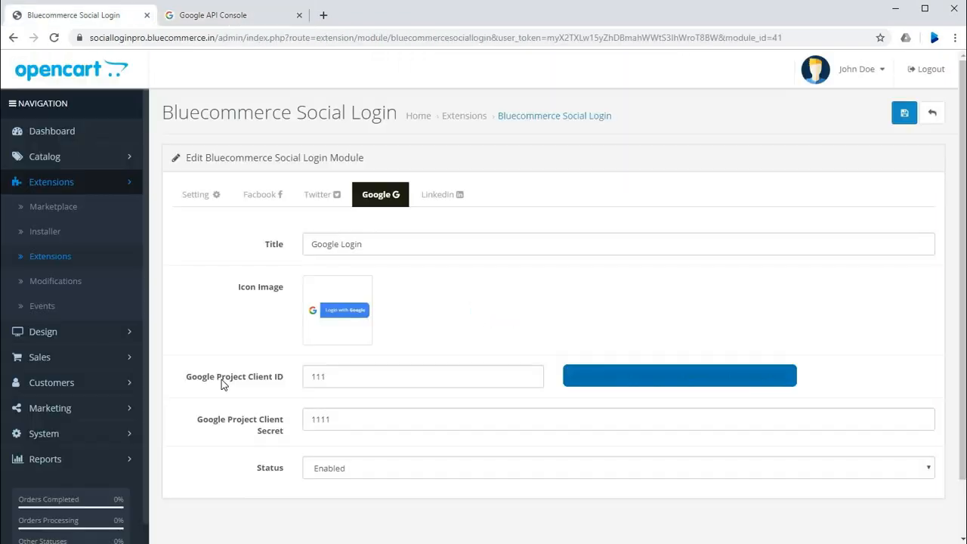
{"action": "left_click_drag", "start_coordinate": [218, 376], "coordinate": [283, 378]}
{"action": "left_click_drag", "start_coordinate": [229, 420], "coordinate": [284, 435]}
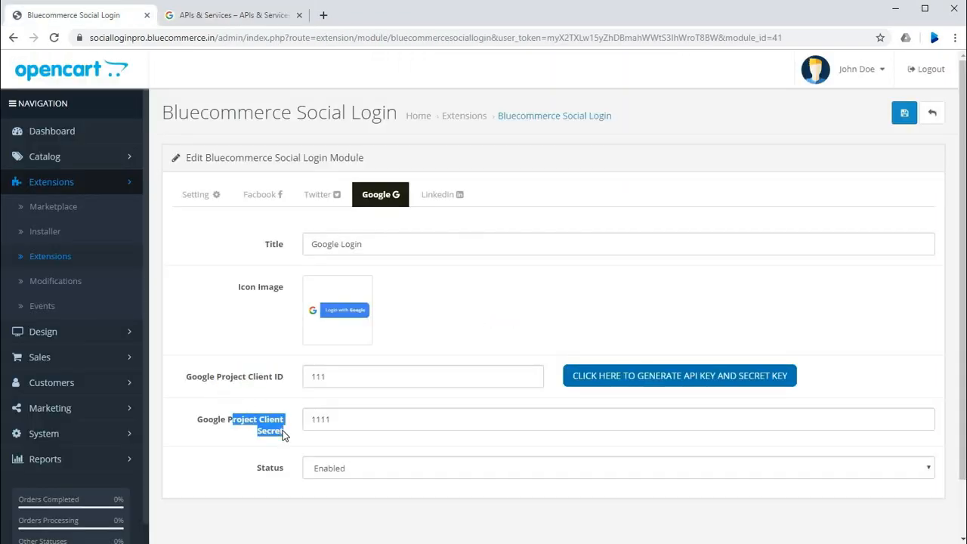
{"action": "left_click", "coordinate": [265, 447]}
{"action": "left_click", "coordinate": [221, 16]}
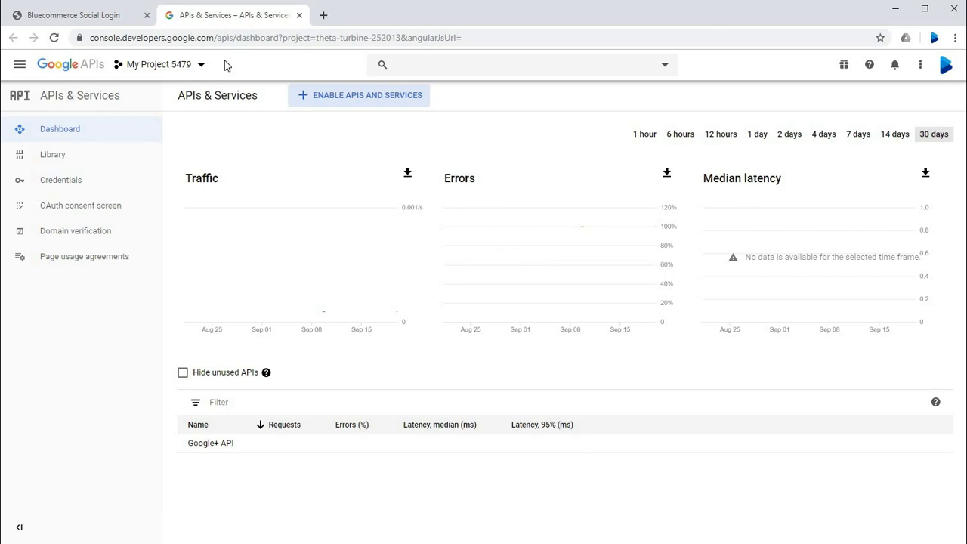
Step: Create a new Google project named websitesociallogin in the bluecommerce.in organization
{"action": "left_click", "coordinate": [188, 69]}
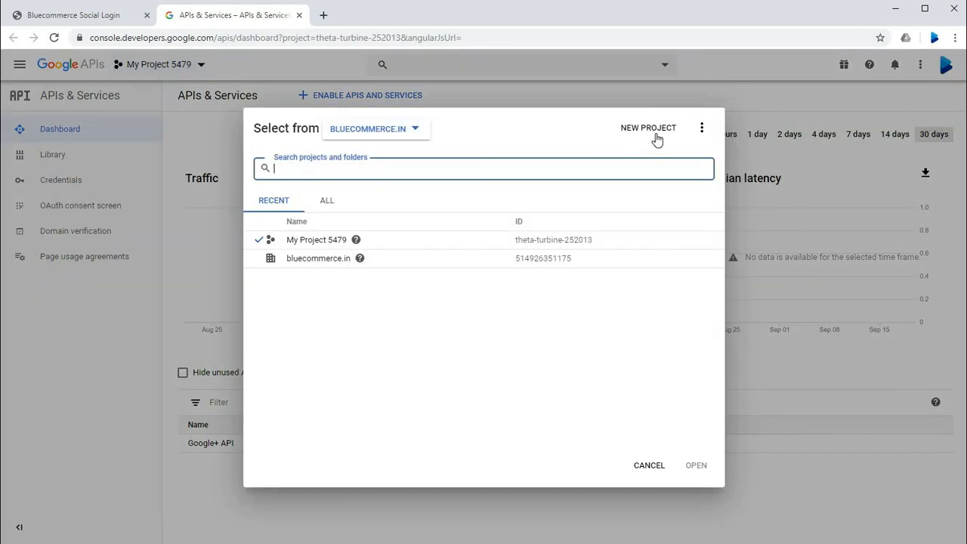
{"action": "left_click", "coordinate": [651, 129]}
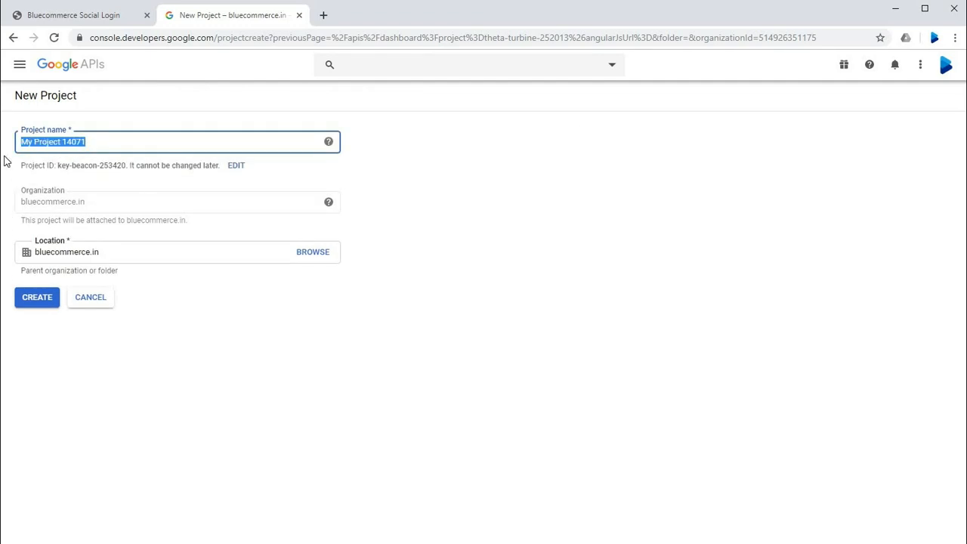
{"action": "type", "text": "websi"}
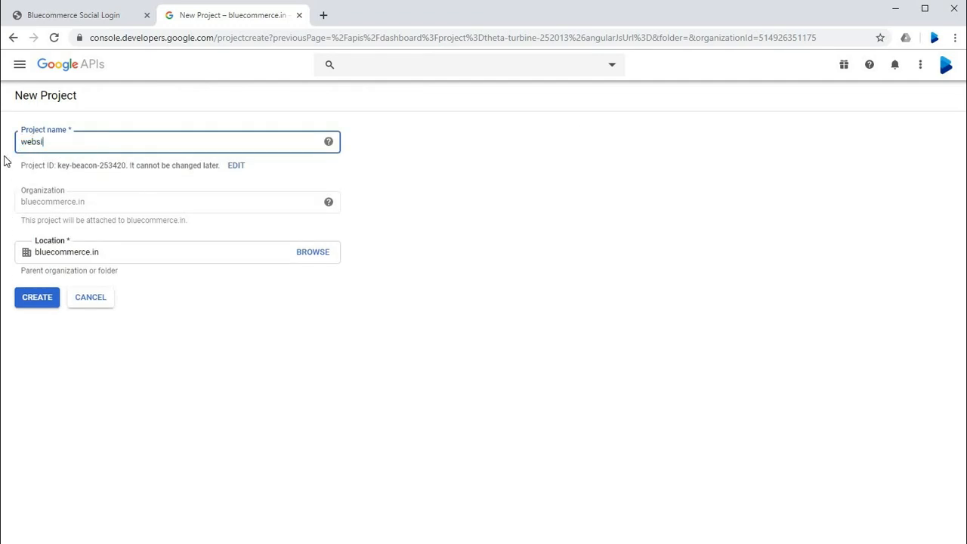
{"action": "type", "text": "tesociallogin"}
{"action": "left_click", "coordinate": [104, 198]}
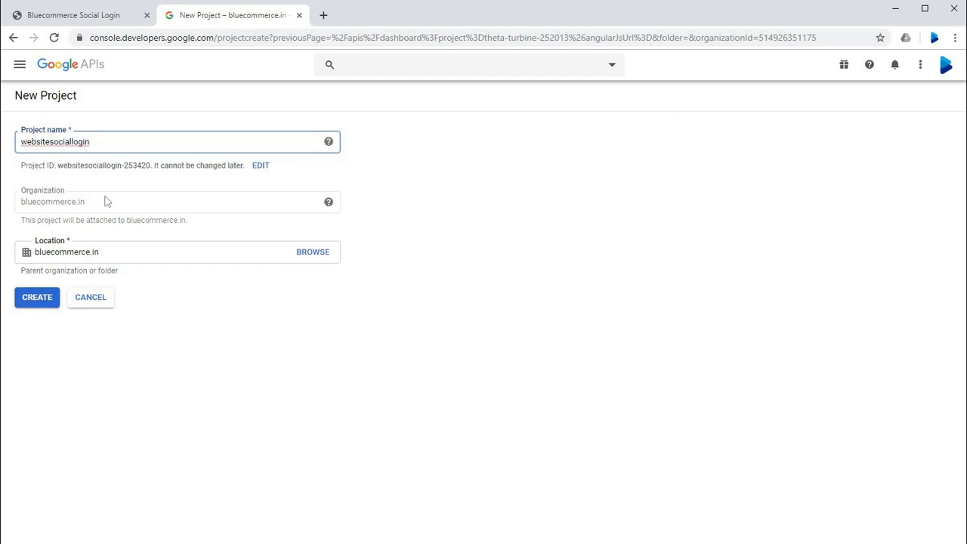
{"action": "double_click", "coordinate": [101, 251]}
{"action": "left_click", "coordinate": [143, 305]}
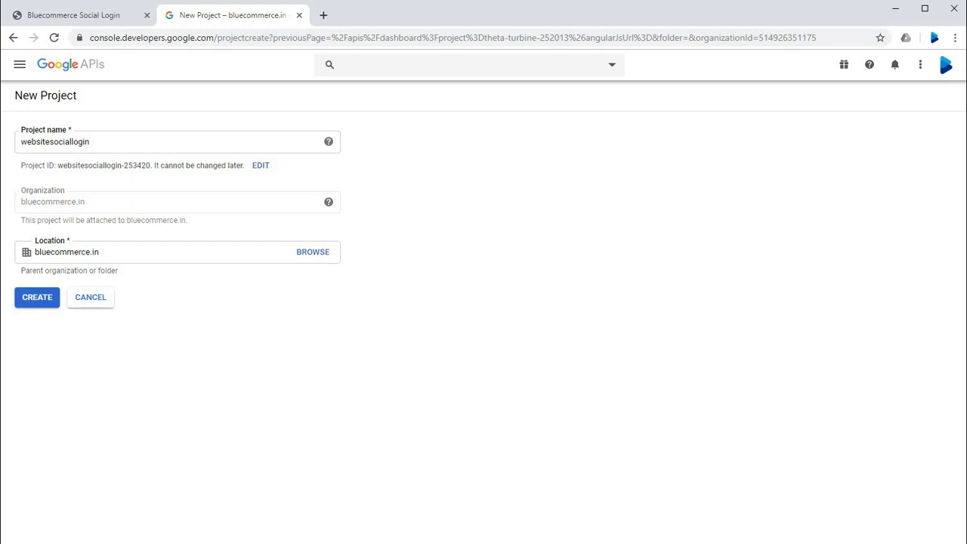
{"action": "left_click", "coordinate": [44, 299]}
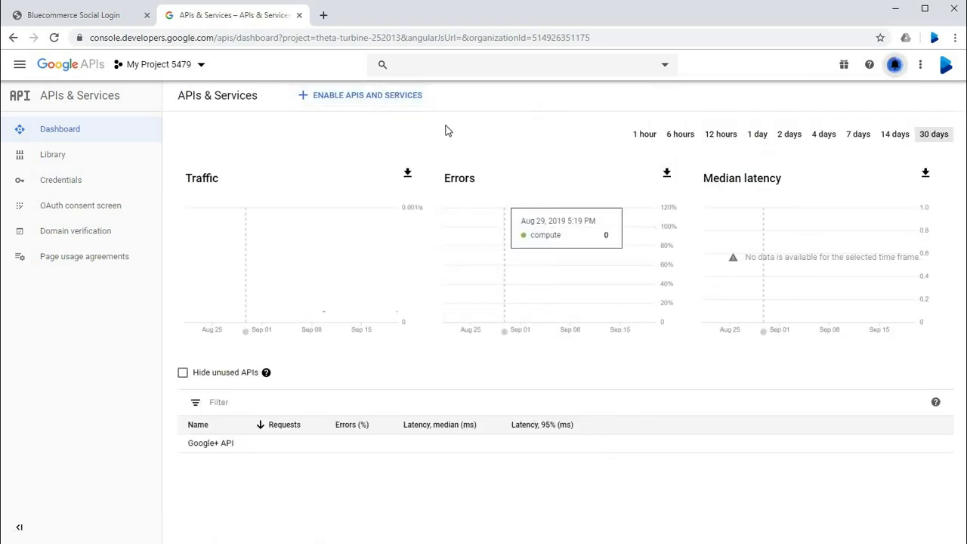
Step: Search the API Library for "google+ api" and enable the Google+ API for the websitesociallogin project
{"action": "left_click", "coordinate": [375, 106]}
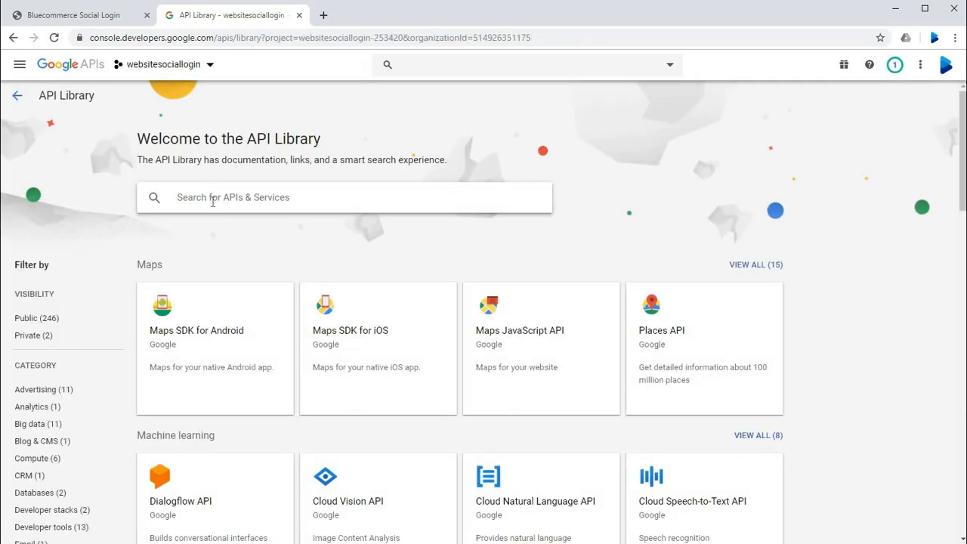
{"action": "type", "text": "google"}
{"action": "key", "text": "Return"}
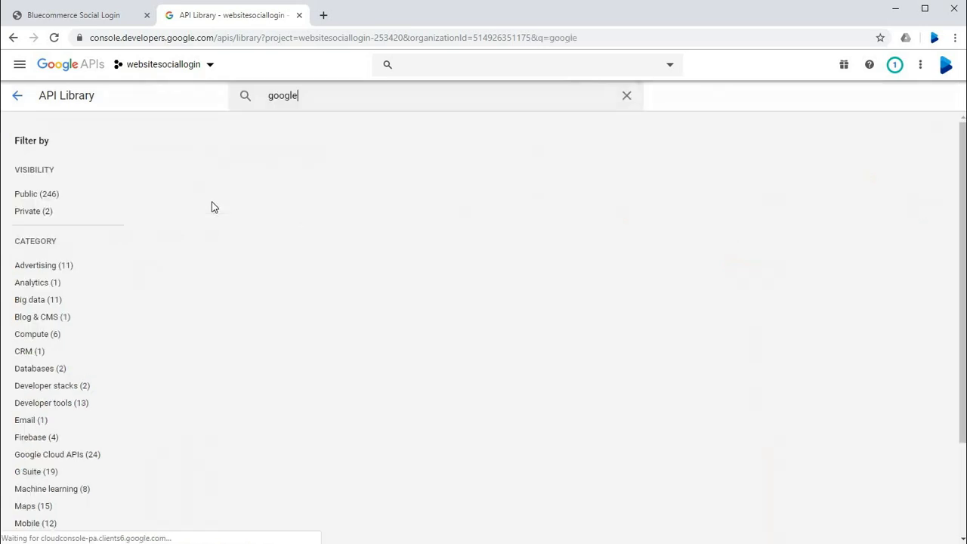
{"action": "type", "text": "+ api"}
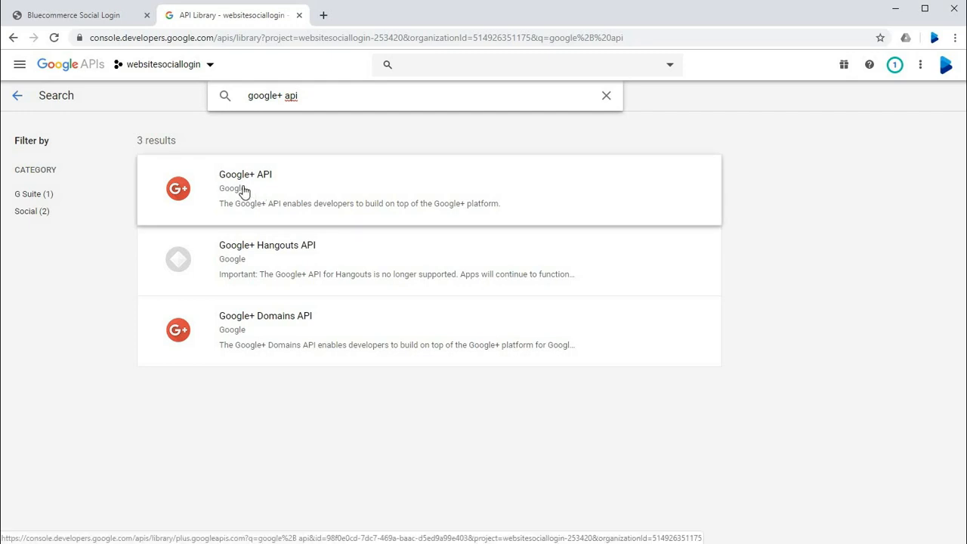
{"action": "left_click", "coordinate": [244, 192]}
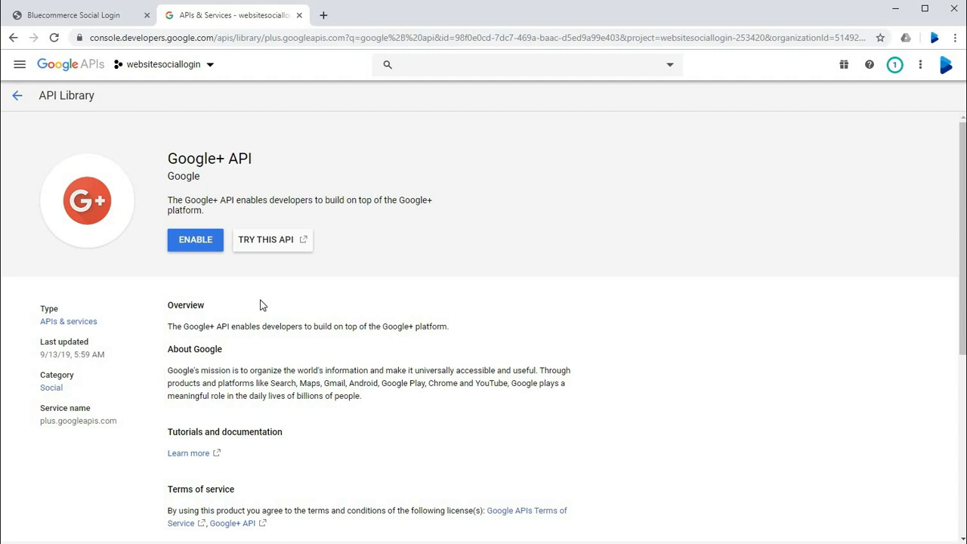
{"action": "left_click", "coordinate": [204, 242]}
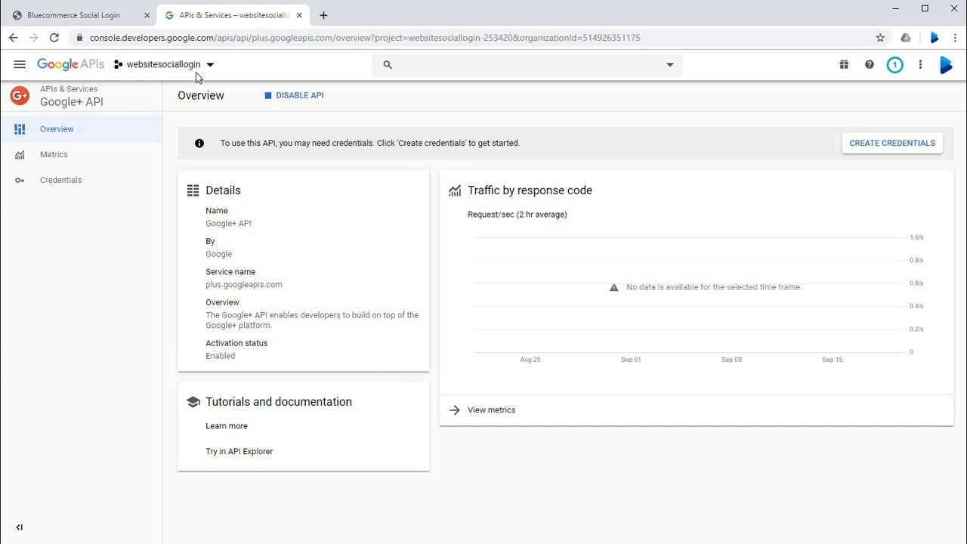
Step: Return to the APIs & Services dashboard and start adding a domain under Domain verification
{"action": "left_click", "coordinate": [86, 70]}
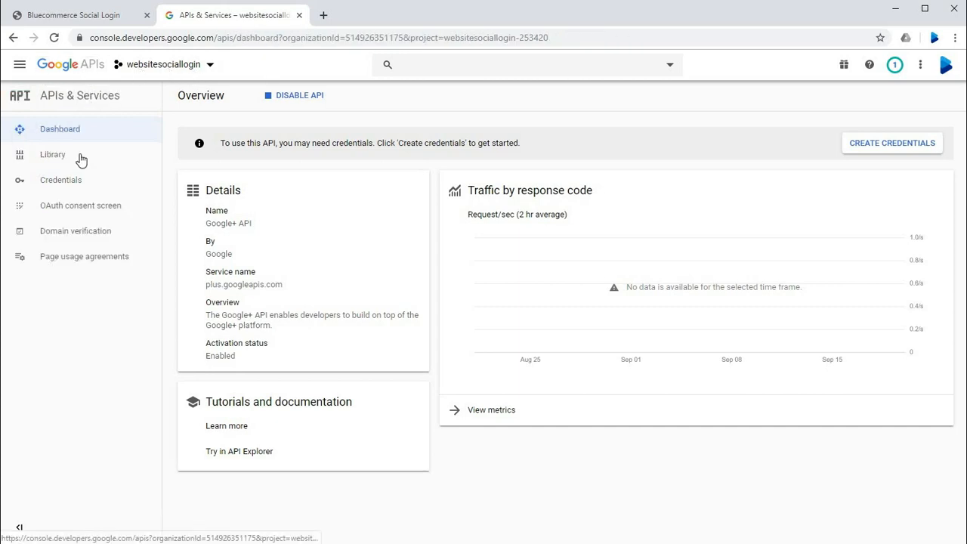
{"action": "left_click", "coordinate": [67, 131]}
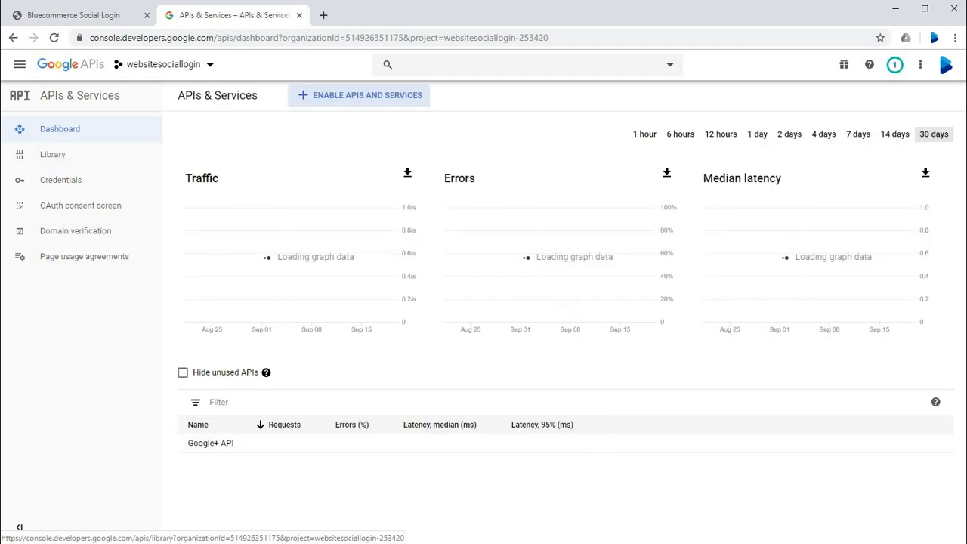
{"action": "left_click", "coordinate": [52, 237]}
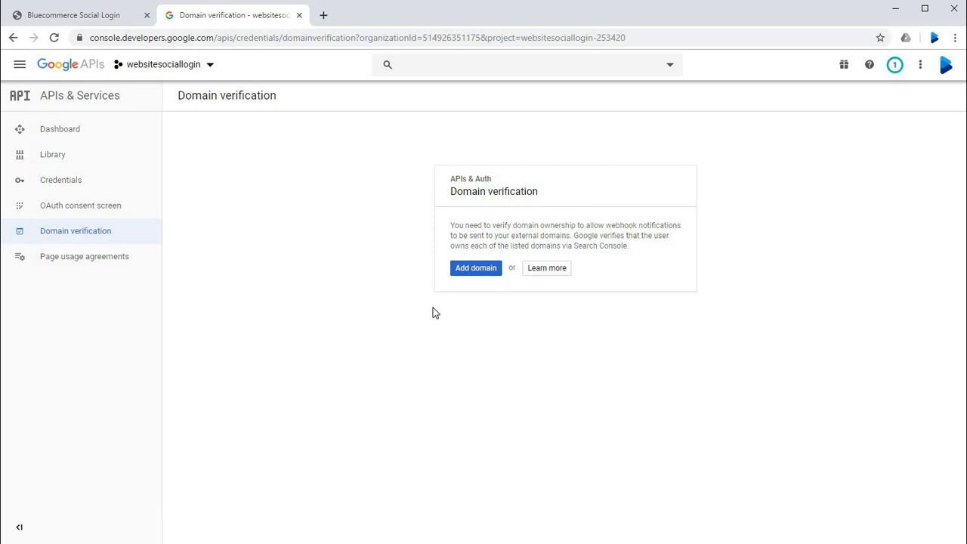
{"action": "left_click", "coordinate": [461, 270]}
{"action": "left_click", "coordinate": [317, 327]}
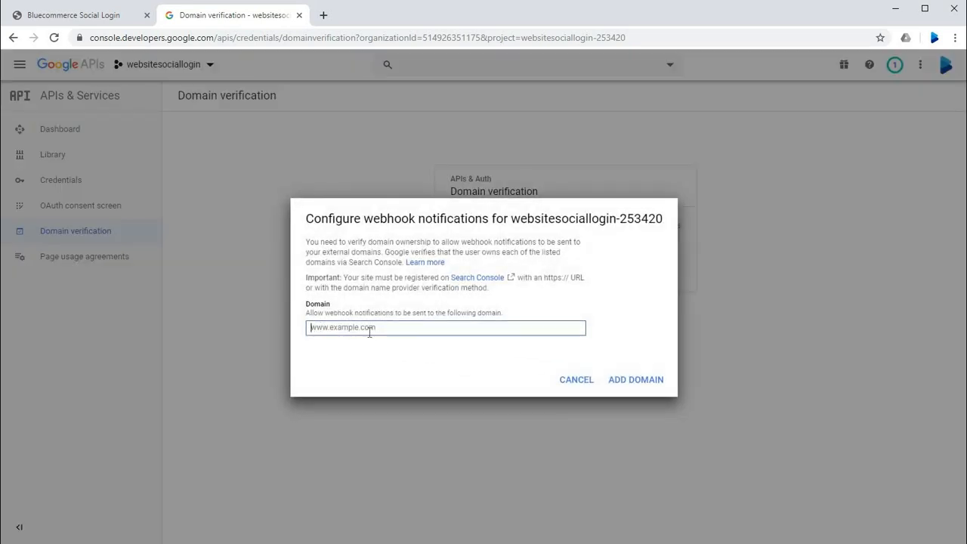
{"action": "left_click", "coordinate": [47, 16]}
{"action": "left_click", "coordinate": [96, 41]}
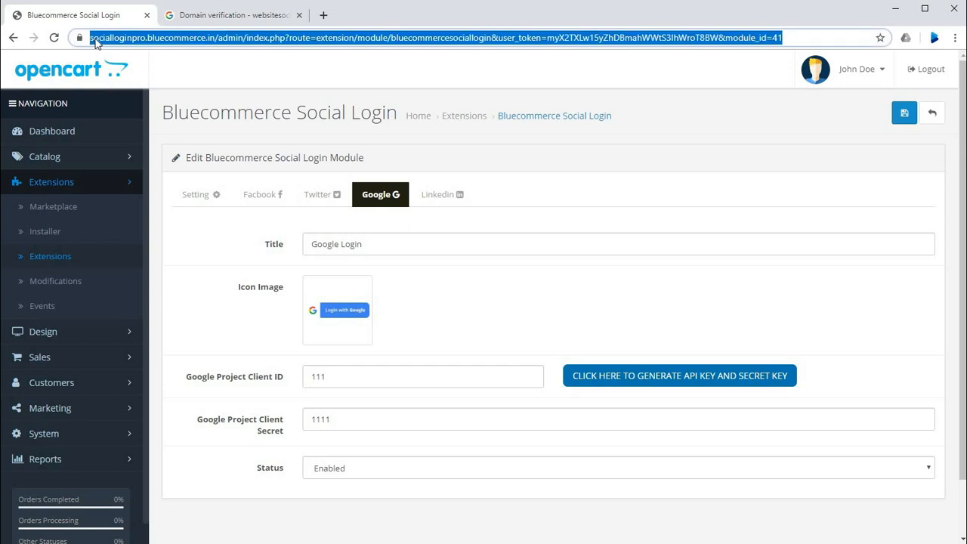
{"action": "left_click", "coordinate": [184, 40]}
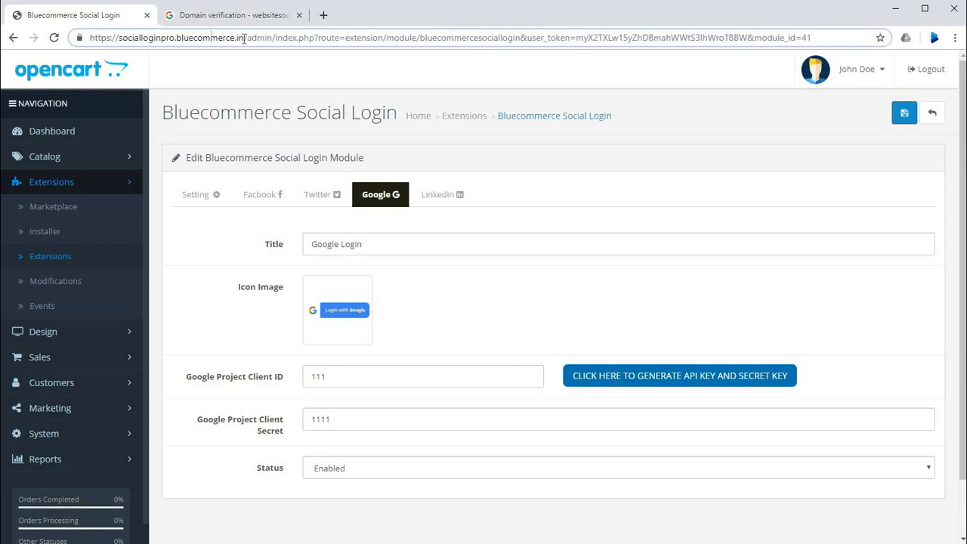
{"action": "left_click_drag", "start_coordinate": [244, 39], "coordinate": [70, 37]}
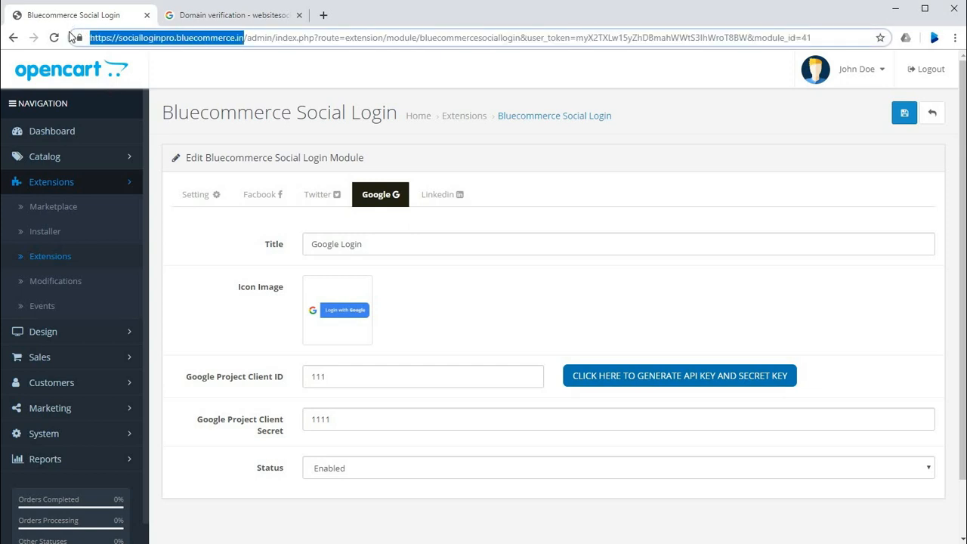
{"action": "left_click", "coordinate": [234, 15]}
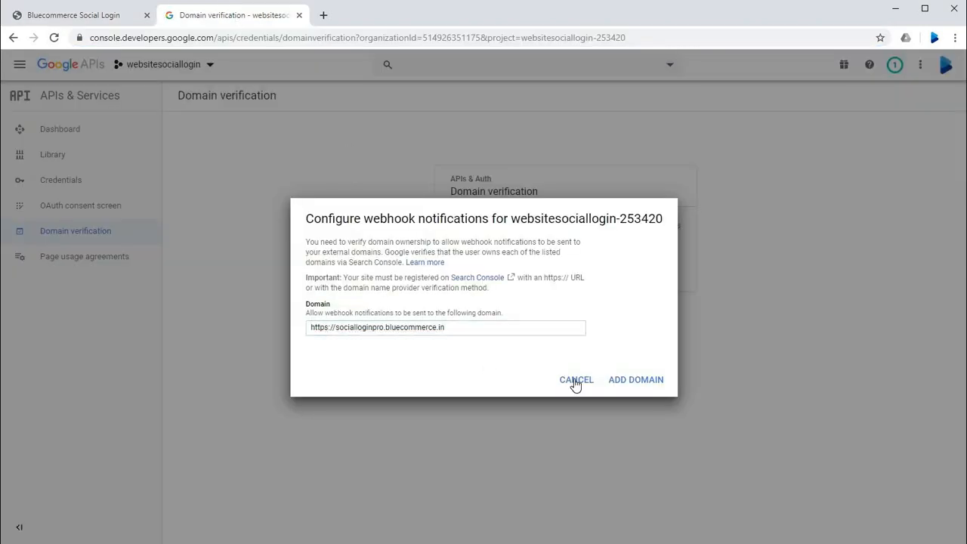
{"action": "left_click", "coordinate": [620, 384]}
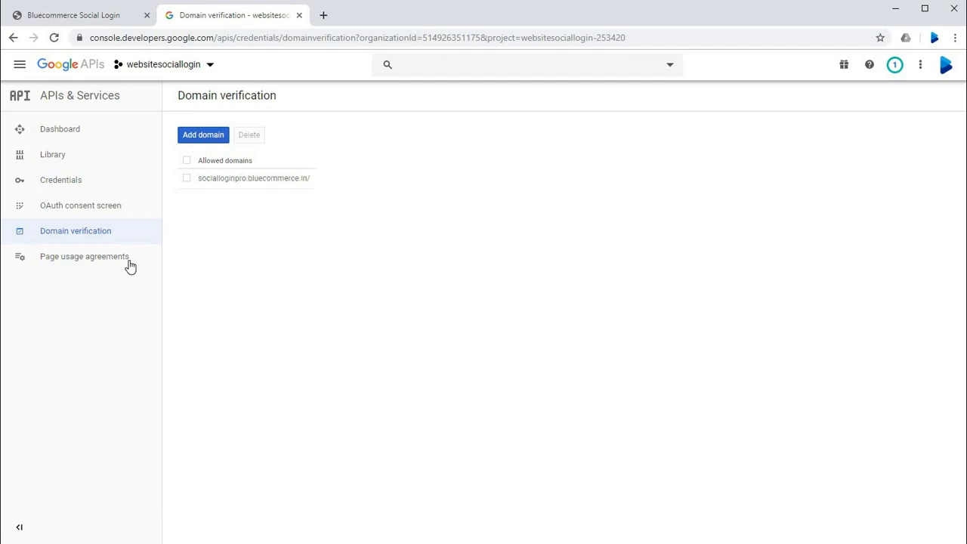
Step: Open the OAuth consent screen settings and set the application name to socialloginpro, leaving the logo file selection without choosing an image
{"action": "left_click", "coordinate": [72, 214]}
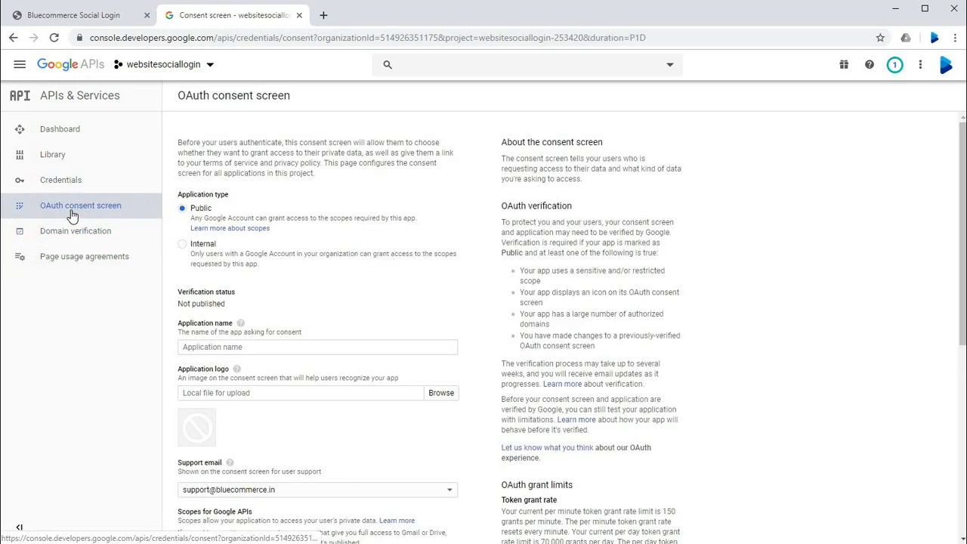
{"action": "scroll", "coordinate": [258, 210], "scroll_direction": "down", "scroll_amount": 1}
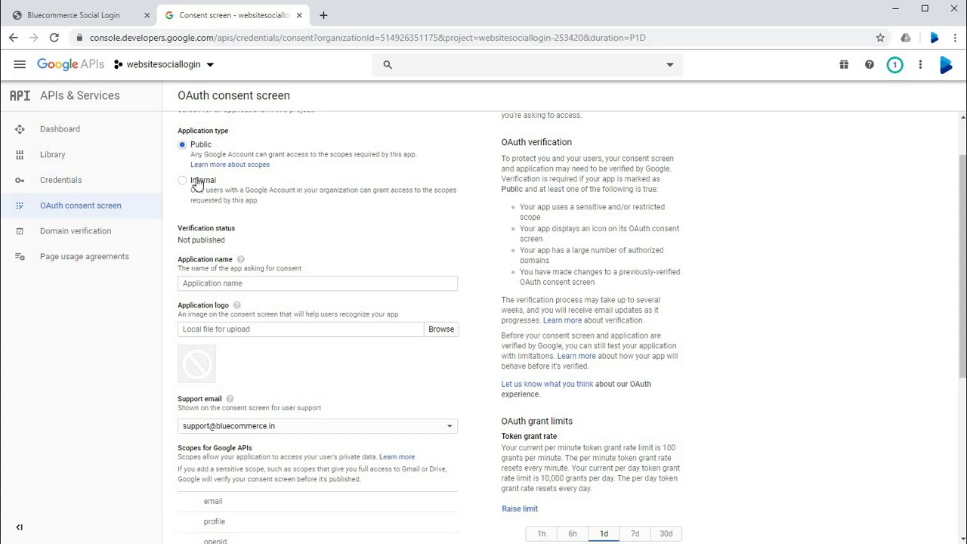
{"action": "scroll", "coordinate": [193, 226], "scroll_direction": "down", "scroll_amount": 1}
{"action": "left_click", "coordinate": [196, 220]}
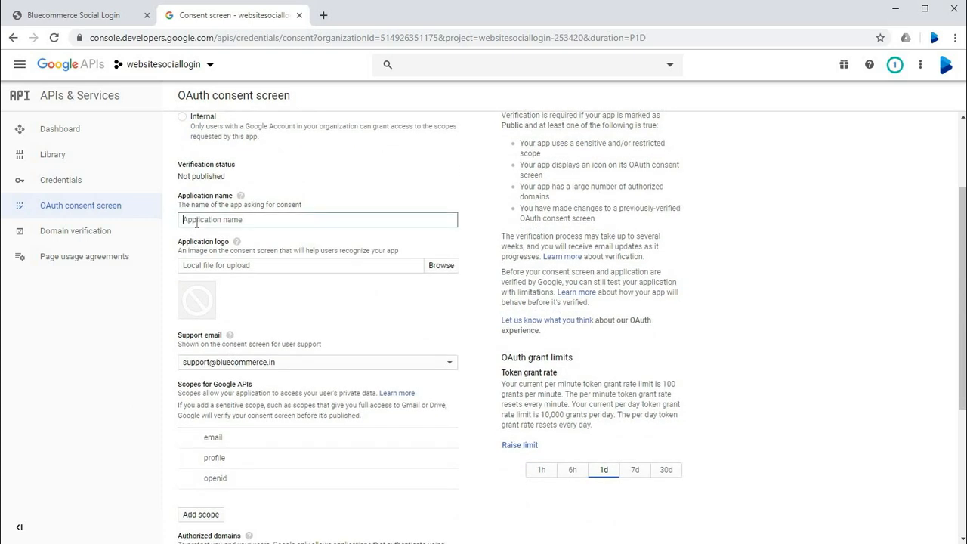
{"action": "left_click", "coordinate": [275, 191]}
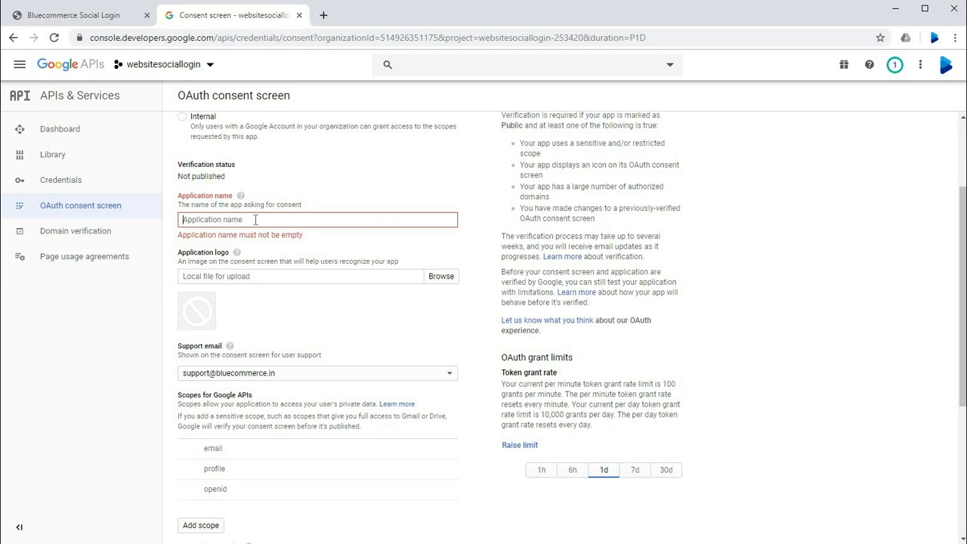
{"action": "type", "text": "sociallogi"}
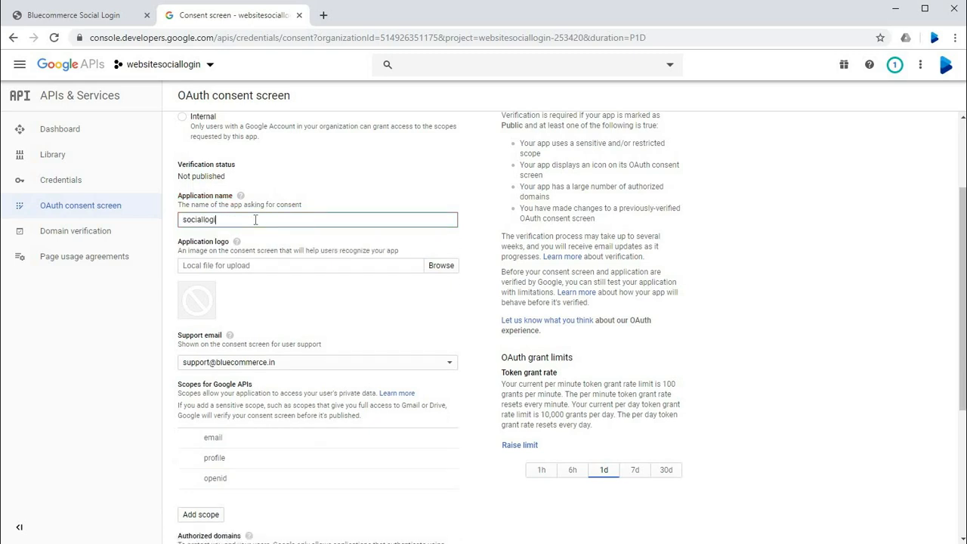
{"action": "type", "text": "npro"}
{"action": "left_click", "coordinate": [232, 269]}
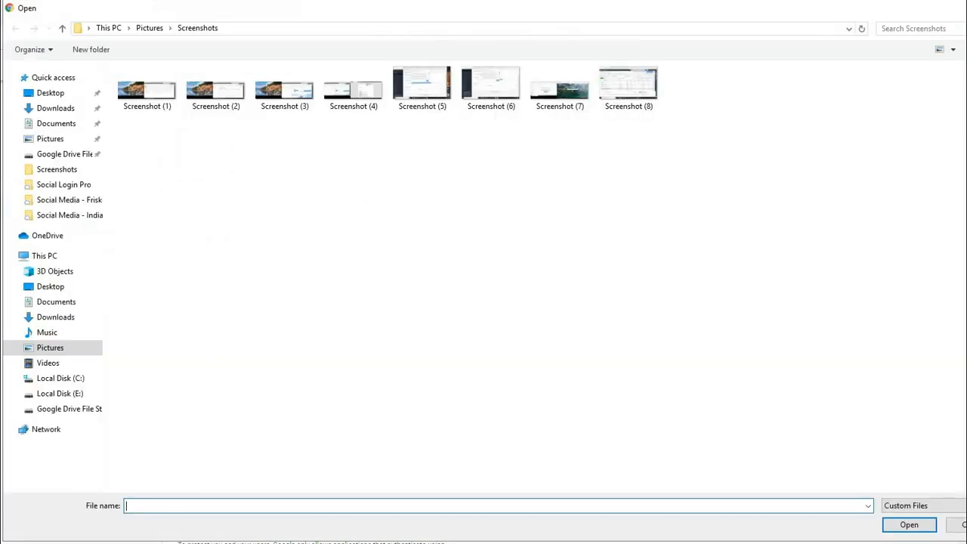
{"action": "key", "text": "Escape"}
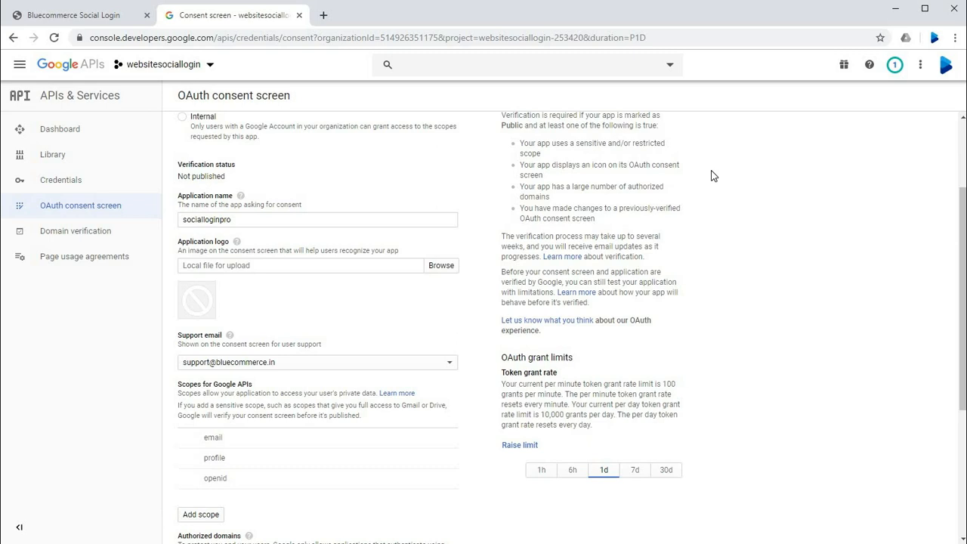
Step: Copy socialloginpro.bluecommerce.in from the store admin's address and add it to the consent screen's authorized domains
{"action": "scroll", "coordinate": [302, 309], "scroll_direction": "down", "scroll_amount": 1}
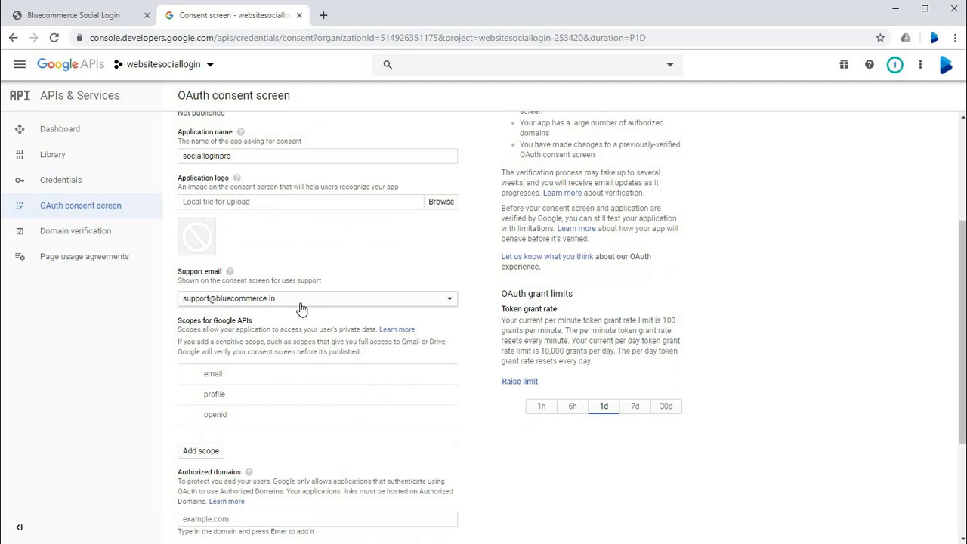
{"action": "scroll", "coordinate": [301, 308], "scroll_direction": "down", "scroll_amount": 1}
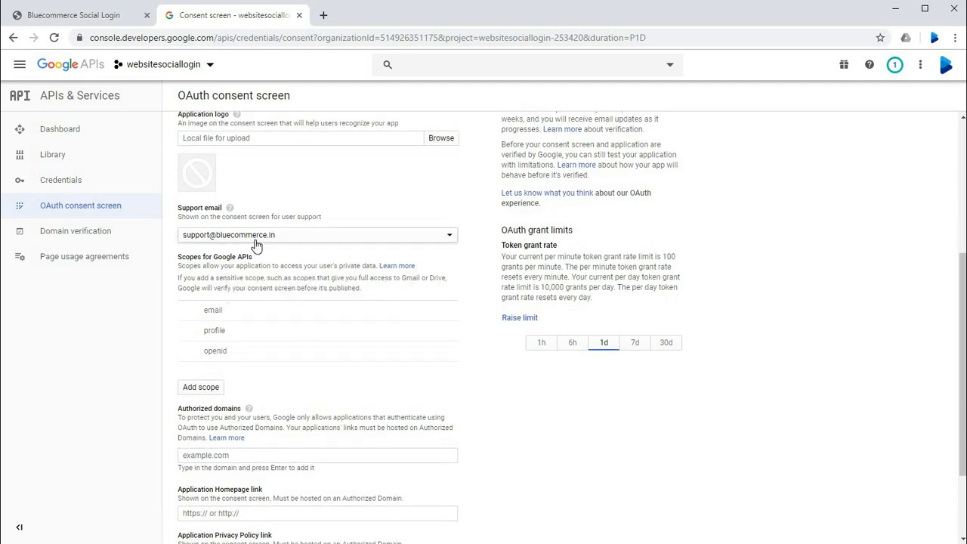
{"action": "scroll", "coordinate": [255, 243], "scroll_direction": "down", "scroll_amount": 1}
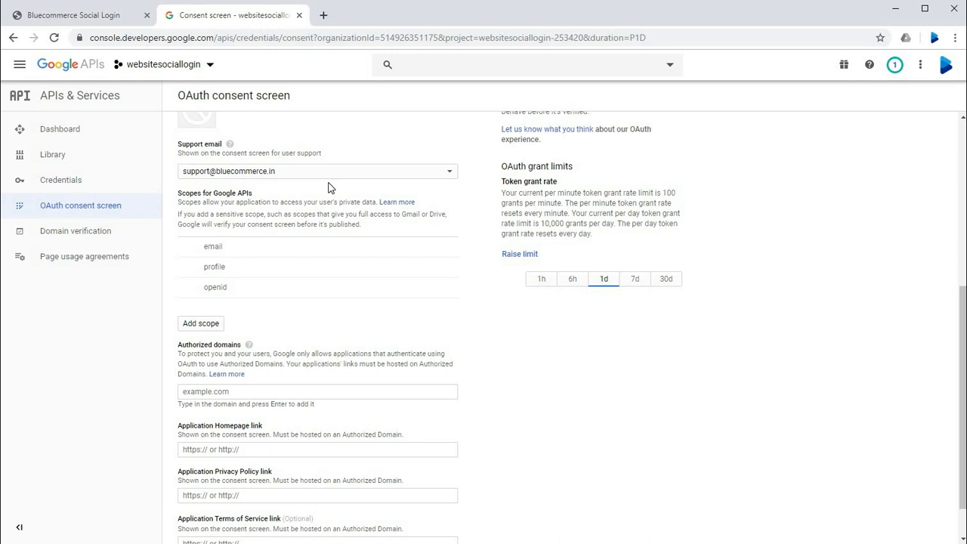
{"action": "scroll", "coordinate": [328, 187], "scroll_direction": "down", "scroll_amount": 1}
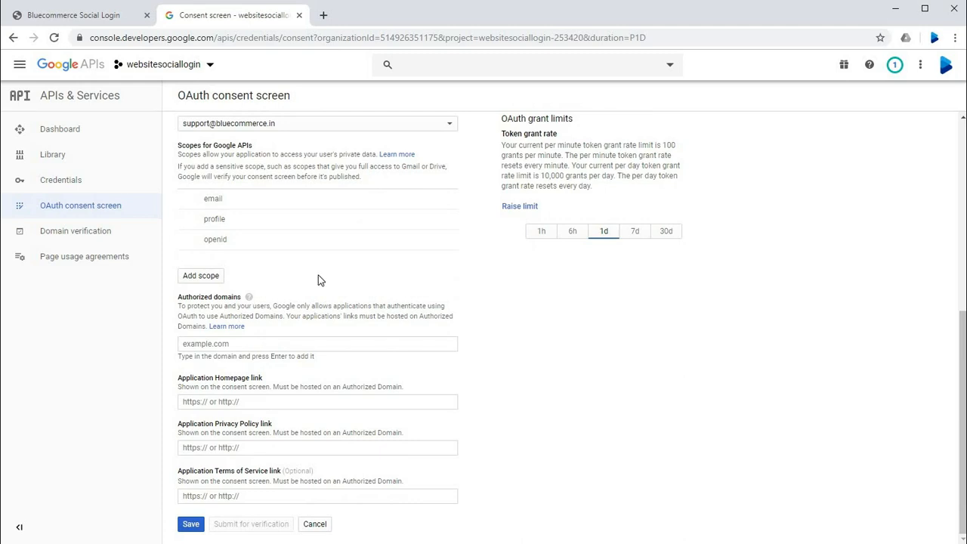
{"action": "left_click", "coordinate": [91, 17]}
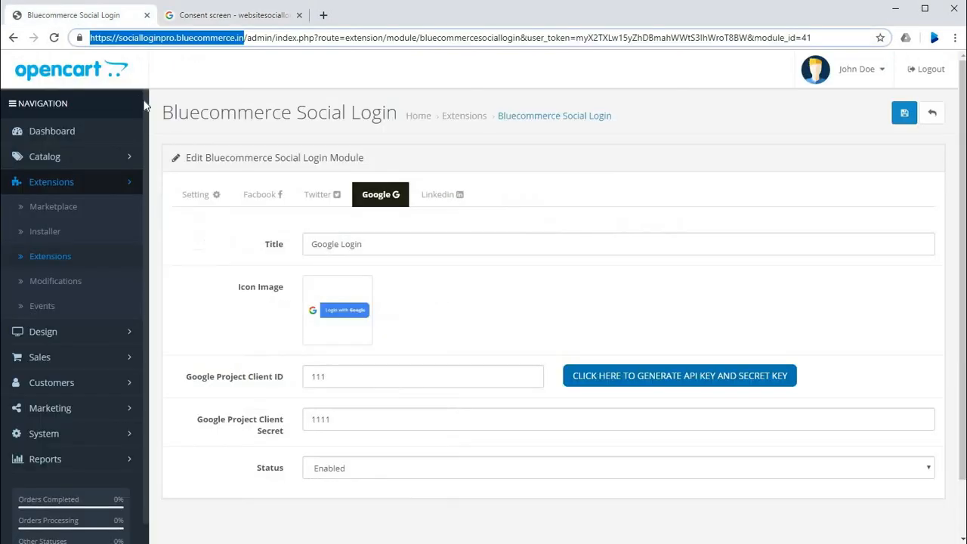
{"action": "left_click", "coordinate": [179, 38]}
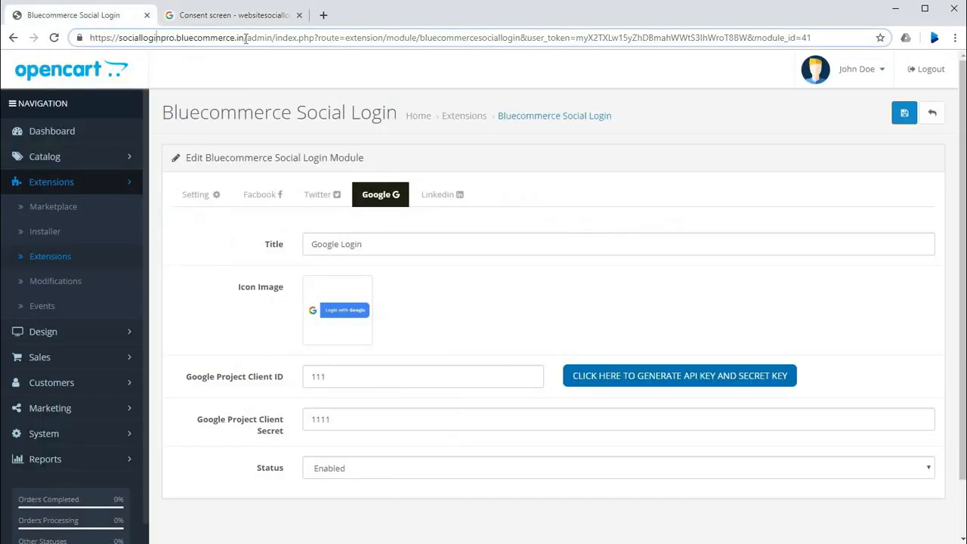
{"action": "left_click_drag", "start_coordinate": [244, 38], "coordinate": [120, 43]}
{"action": "key", "text": "ctrl+c"}
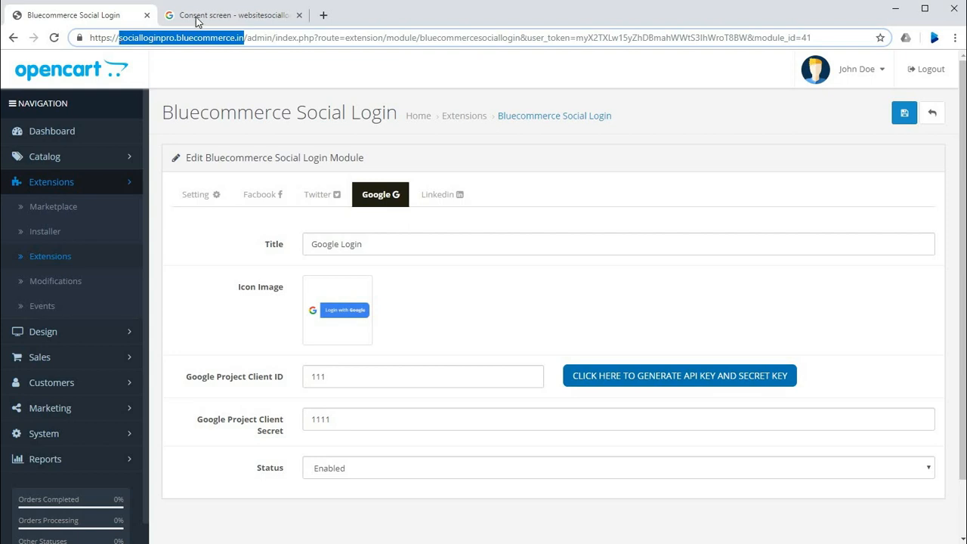
{"action": "left_click", "coordinate": [226, 15]}
{"action": "left_click", "coordinate": [226, 343]}
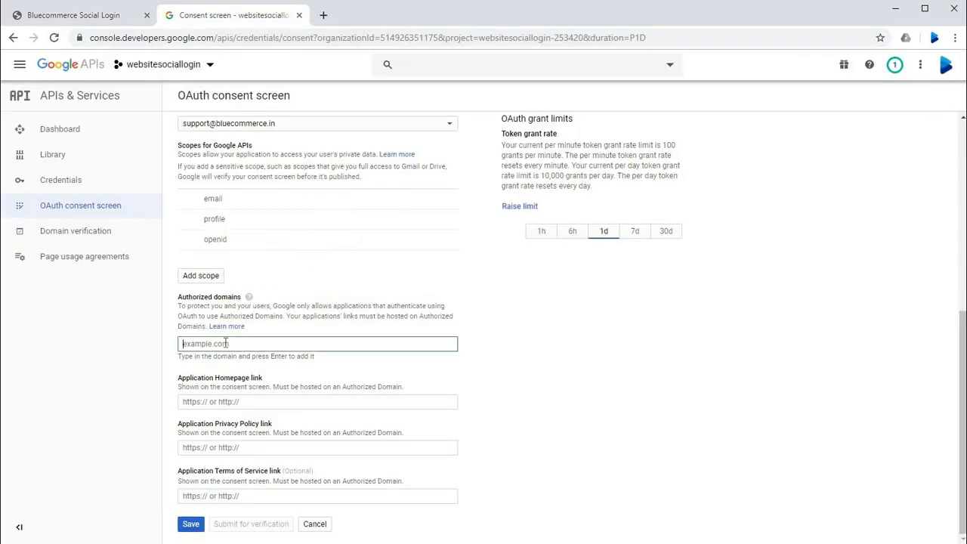
{"action": "key", "text": "ctrl+v"}
{"action": "key", "text": "Return"}
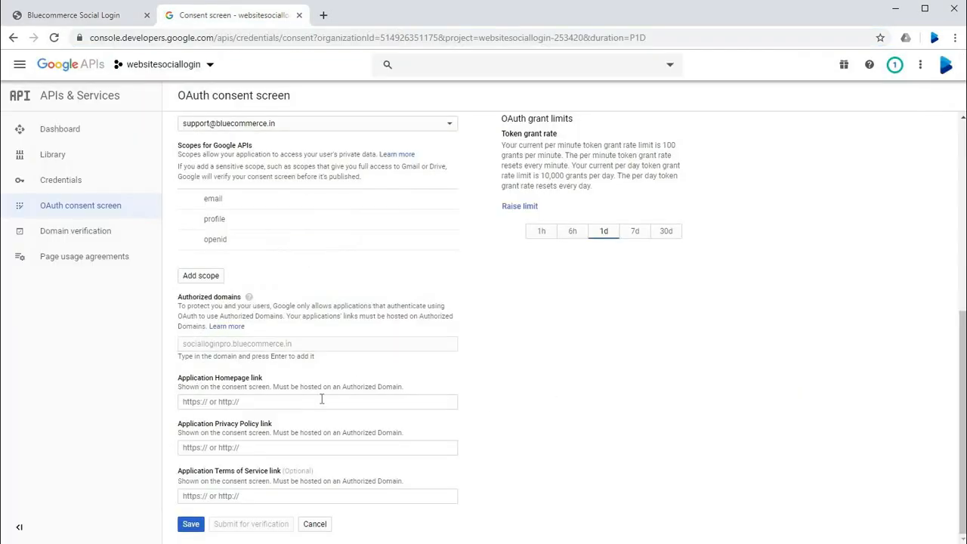
{"action": "scroll", "coordinate": [200, 401], "scroll_direction": "down", "scroll_amount": 2}
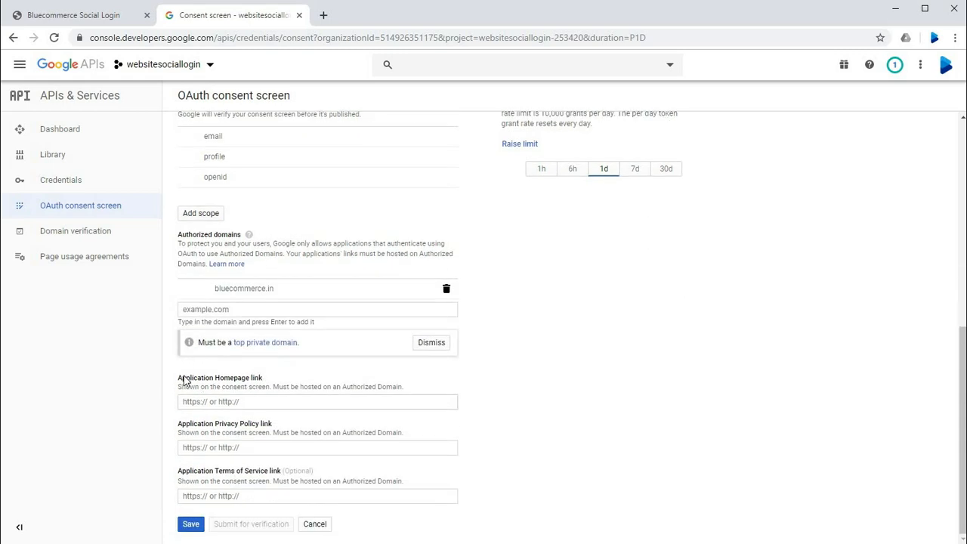
{"action": "left_click_drag", "start_coordinate": [184, 380], "coordinate": [298, 386]}
{"action": "left_click", "coordinate": [246, 401]}
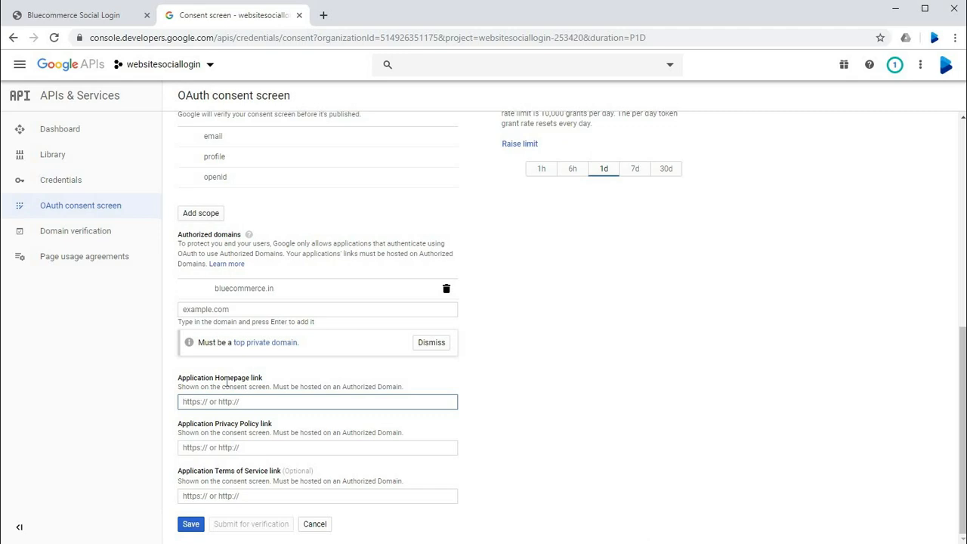
{"action": "left_click", "coordinate": [74, 15]}
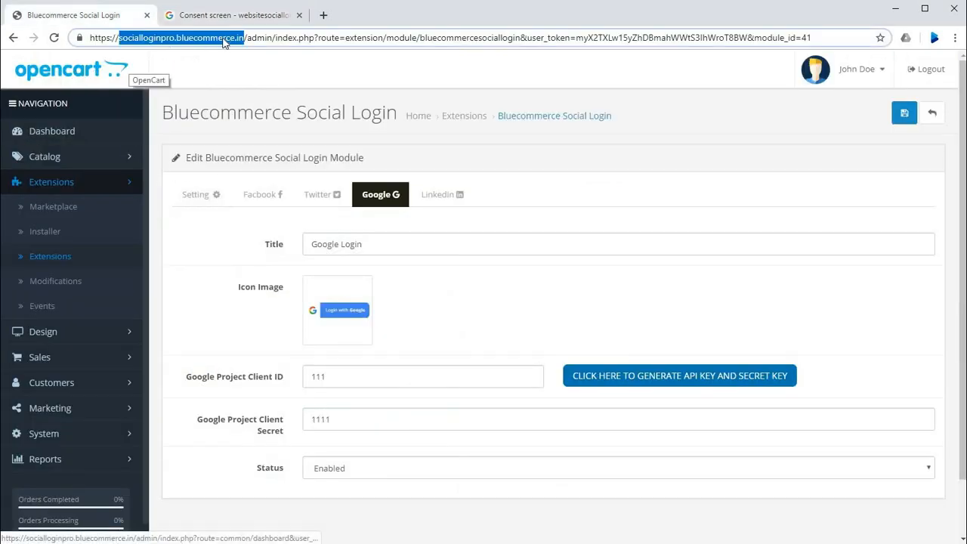
{"action": "left_click_drag", "start_coordinate": [248, 38], "coordinate": [89, 37]}
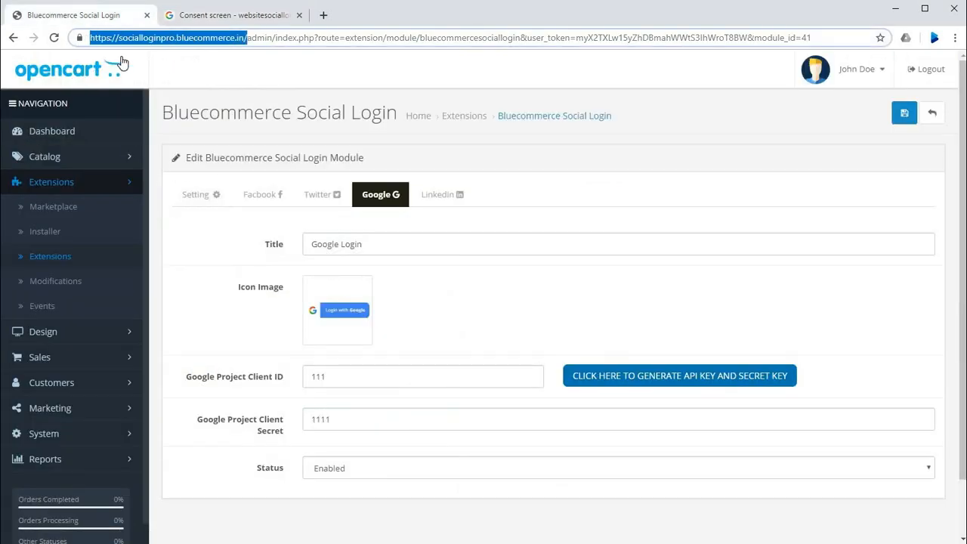
{"action": "key", "text": "ctrl+c"}
{"action": "left_click", "coordinate": [323, 15]}
{"action": "key", "text": "ctrl+v"}
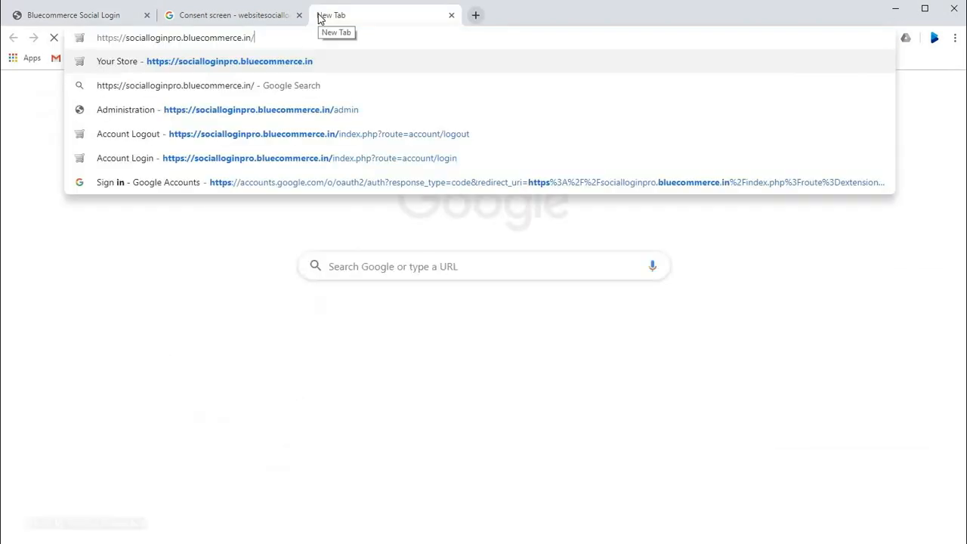
{"action": "key", "text": "Return"}
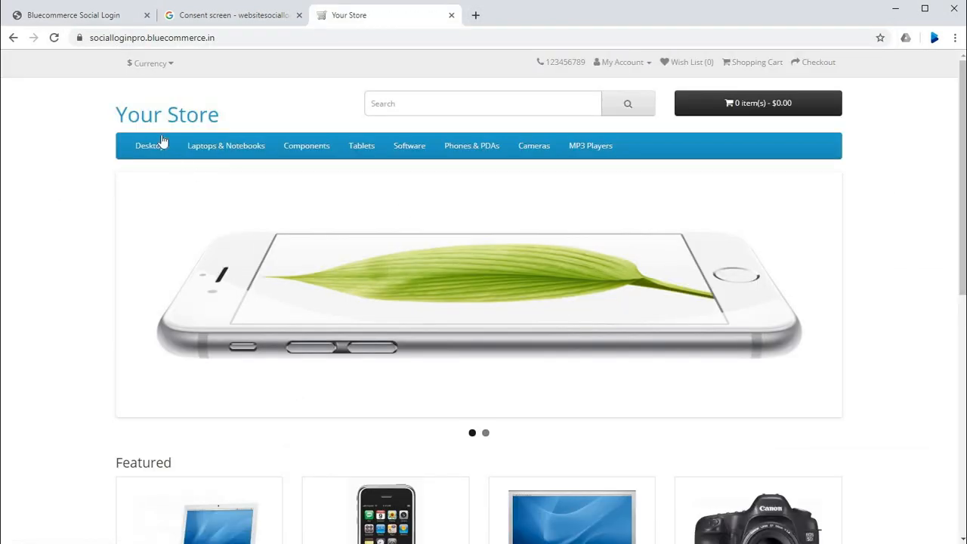
{"action": "left_click", "coordinate": [150, 38]}
{"action": "mouse_move", "coordinate": [141, 151]}
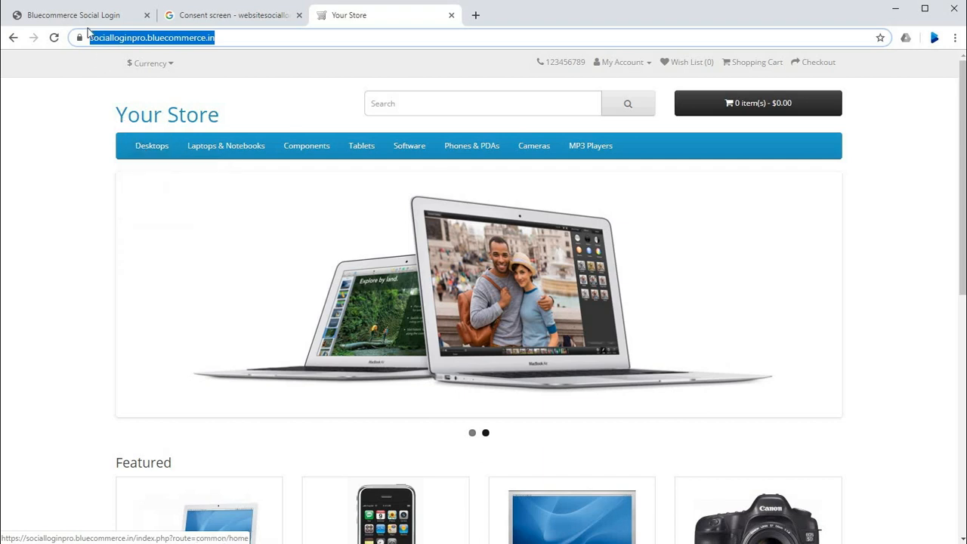
{"action": "left_click", "coordinate": [84, 16]}
{"action": "left_click", "coordinate": [255, 22]}
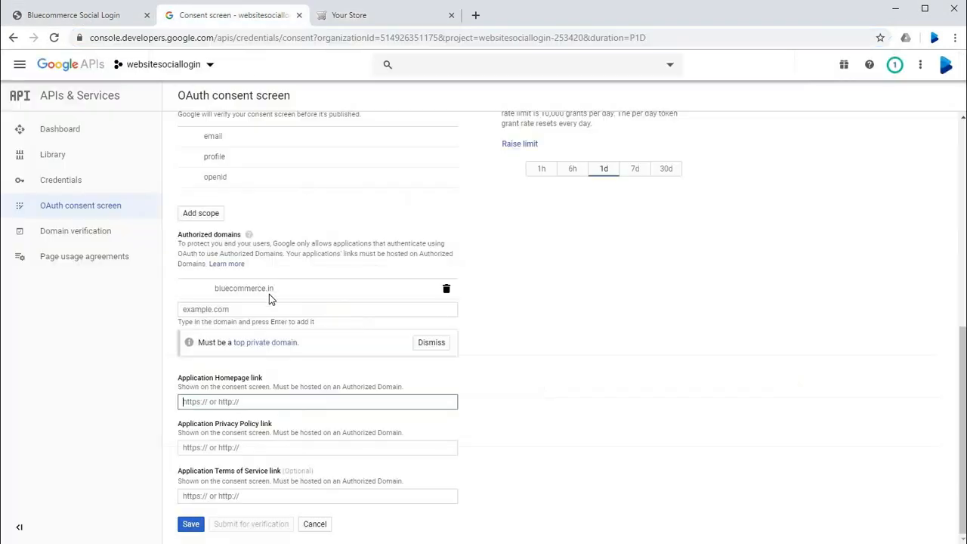
{"action": "left_click", "coordinate": [240, 402]}
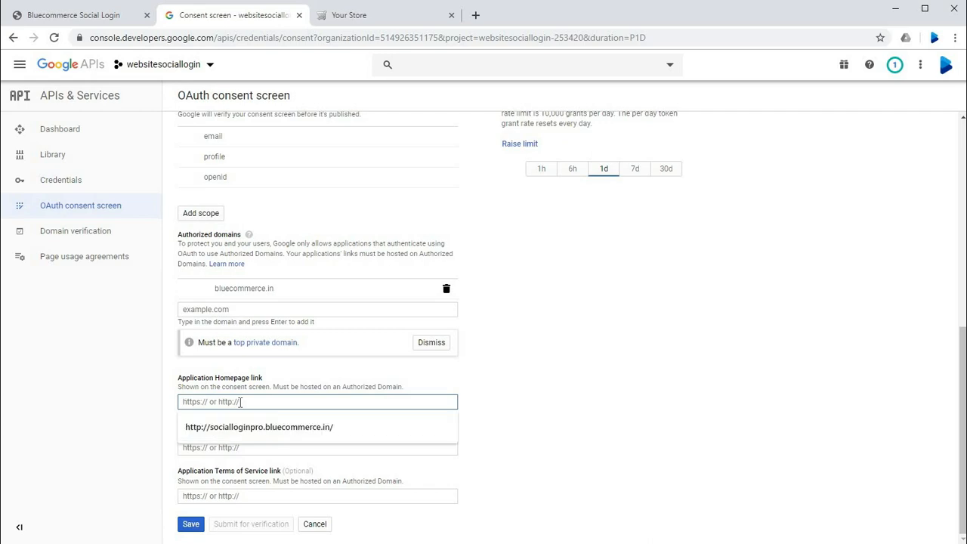
{"action": "left_click", "coordinate": [250, 427]}
{"action": "left_click", "coordinate": [395, 425]}
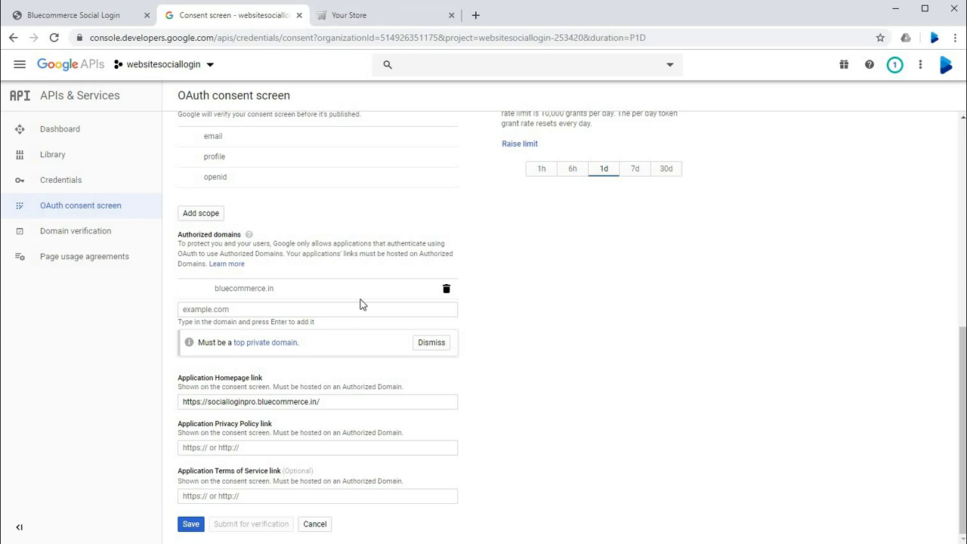
Step: Open the storefront's Privacy Policy page and copy its URL into the consent screen's Application Privacy Policy link
{"action": "left_click", "coordinate": [376, 17]}
{"action": "scroll", "coordinate": [378, 272], "scroll_direction": "down", "scroll_amount": 10}
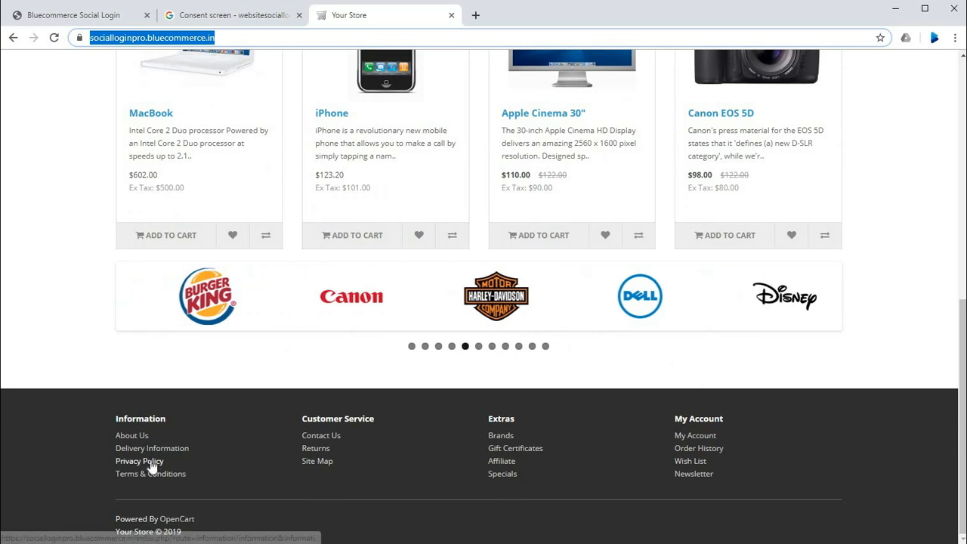
{"action": "left_click", "coordinate": [133, 461]}
{"action": "left_click", "coordinate": [178, 39]}
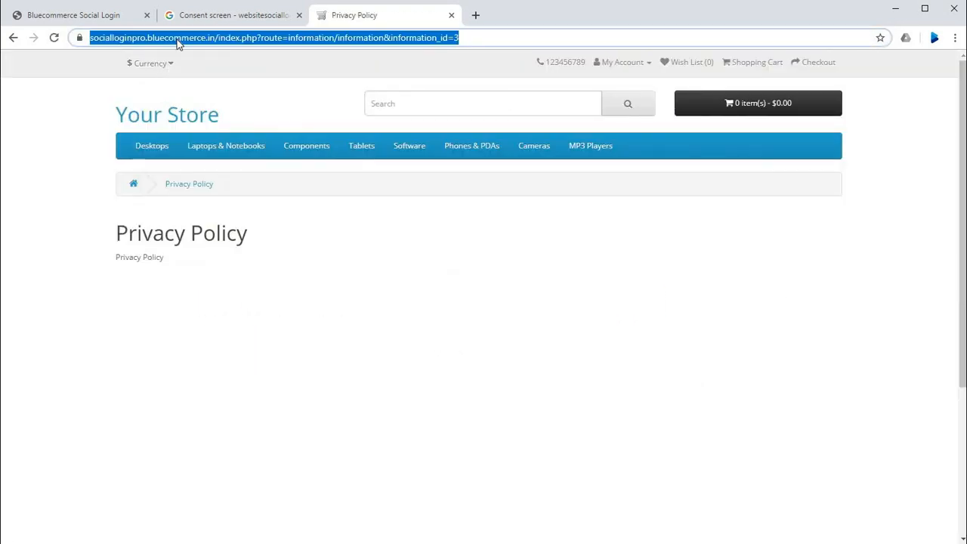
{"action": "left_click", "coordinate": [216, 15]}
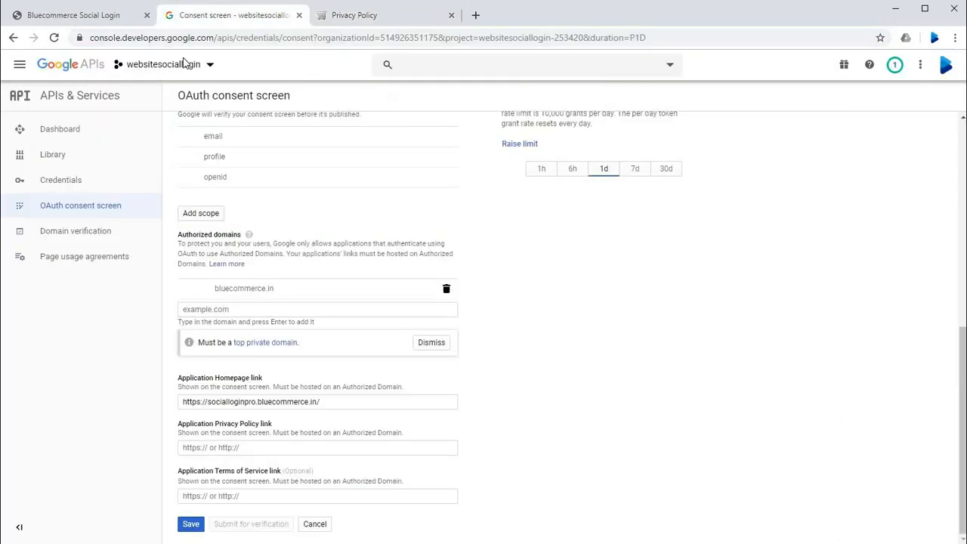
{"action": "left_click", "coordinate": [225, 446]}
{"action": "key", "text": "ctrl+v"}
{"action": "left_click", "coordinate": [583, 447]}
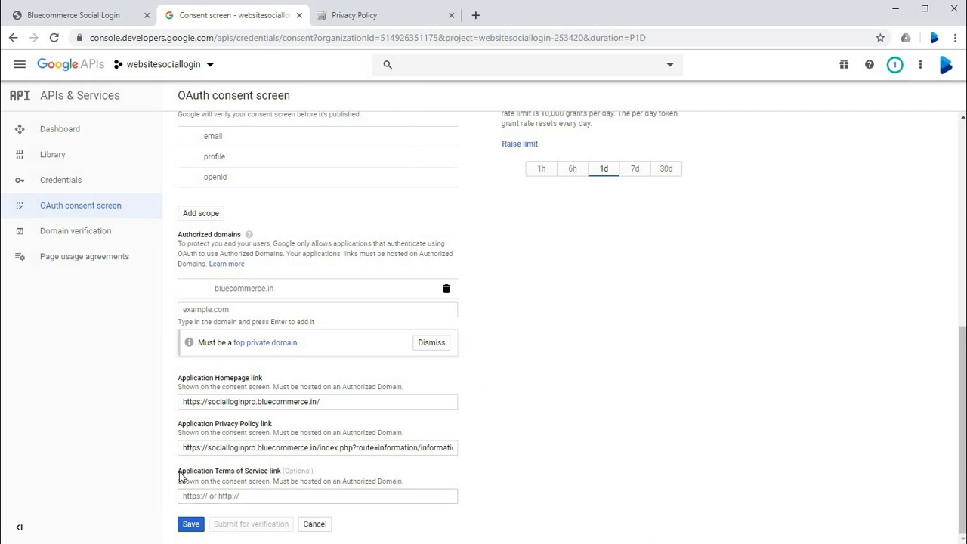
Step: Copy the storefront's Terms & Conditions page URL into the consent screen's Application Terms of Service link and save the consent screen
{"action": "left_click_drag", "start_coordinate": [179, 475], "coordinate": [309, 484]}
{"action": "left_click", "coordinate": [527, 257]}
{"action": "left_click", "coordinate": [395, 15]}
{"action": "scroll", "coordinate": [242, 352], "scroll_direction": "down", "scroll_amount": 5}
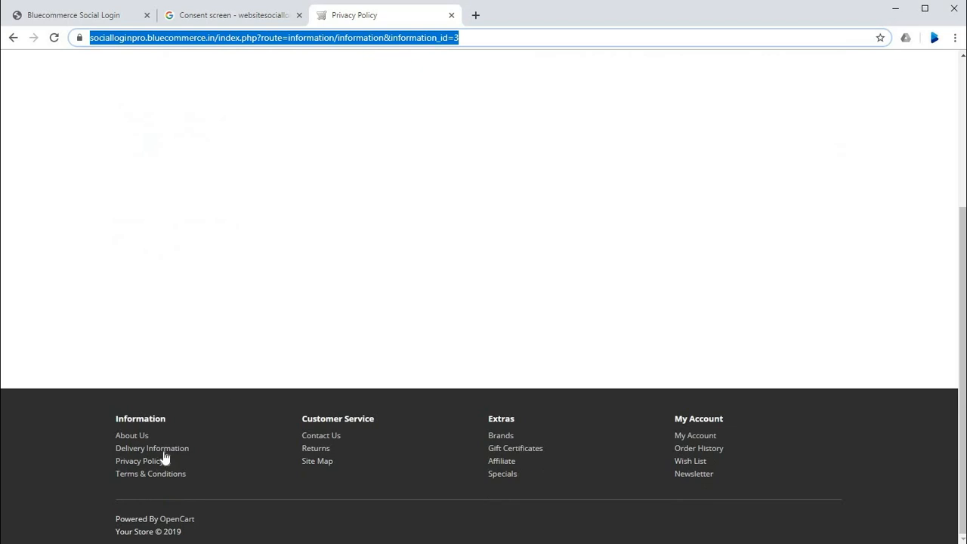
{"action": "left_click", "coordinate": [155, 473]}
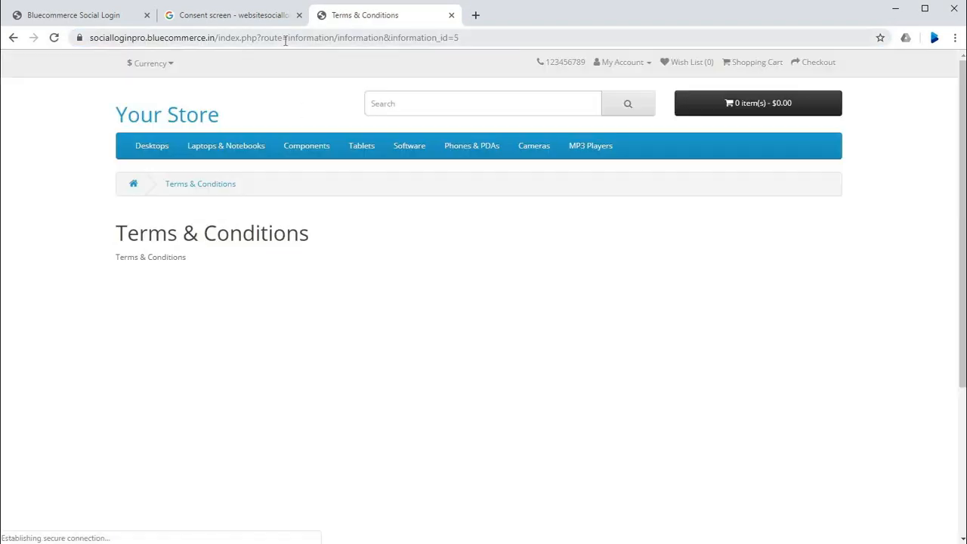
{"action": "left_click", "coordinate": [286, 38]}
{"action": "left_click", "coordinate": [255, 16]}
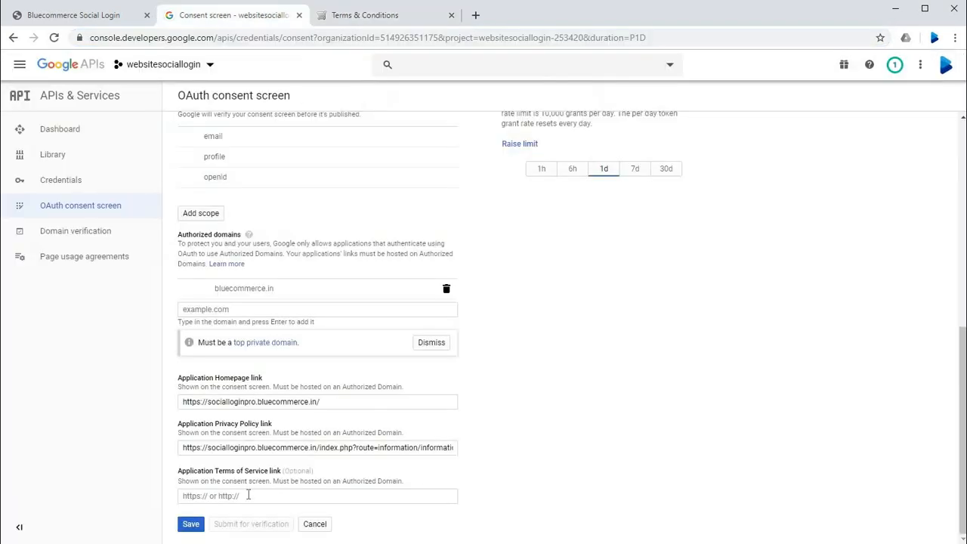
{"action": "left_click", "coordinate": [248, 496]}
{"action": "key", "text": "ctrl+v"}
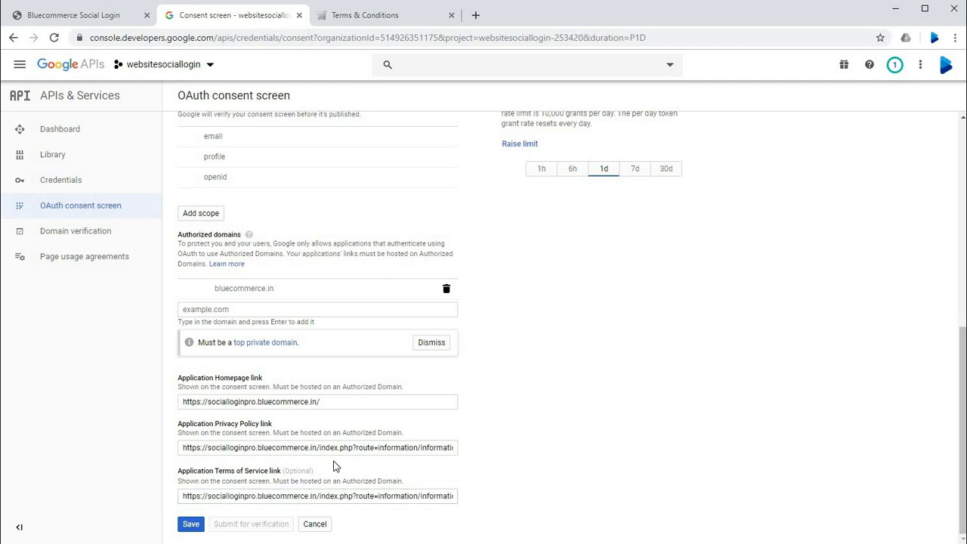
{"action": "left_click", "coordinate": [191, 523]}
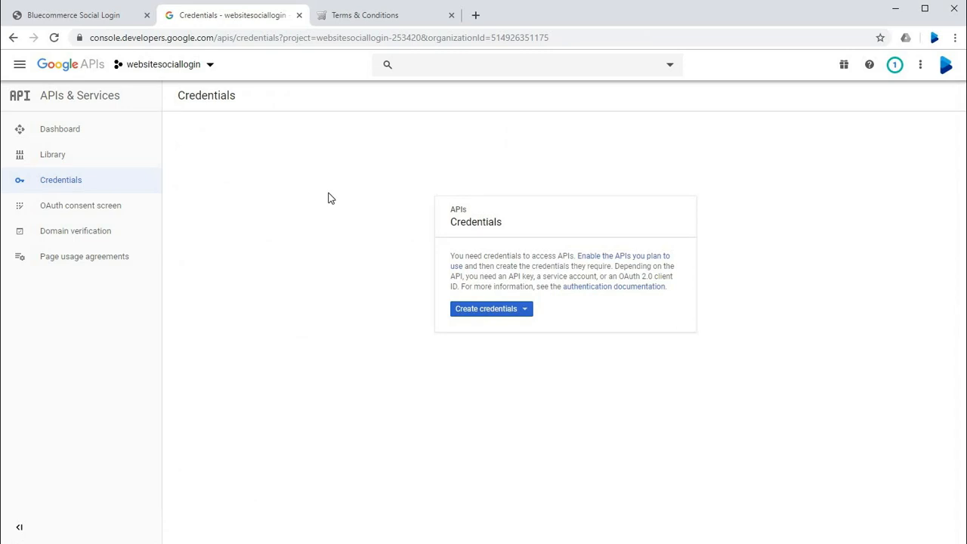
Step: Start creating an OAuth client ID credential with Web application as the application type
{"action": "left_click", "coordinate": [487, 315]}
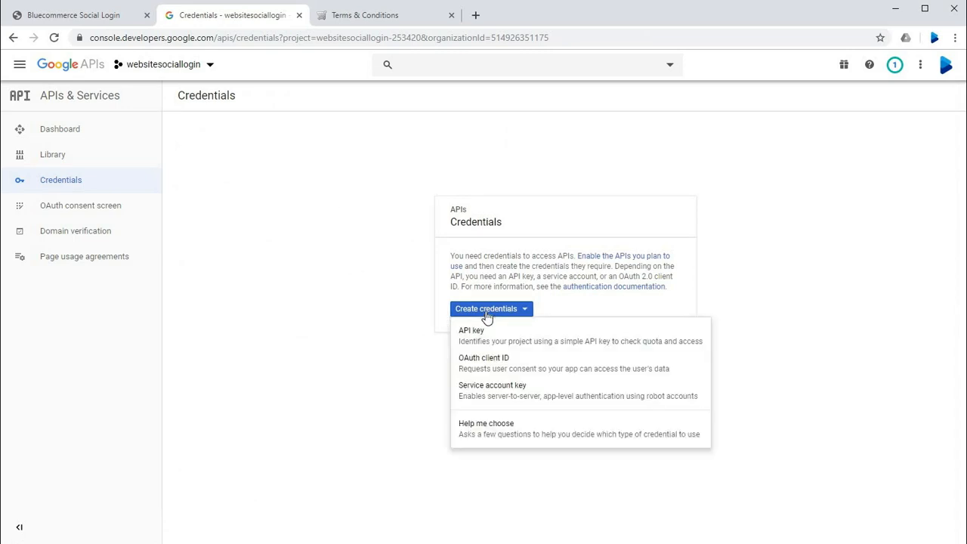
{"action": "left_click", "coordinate": [502, 373]}
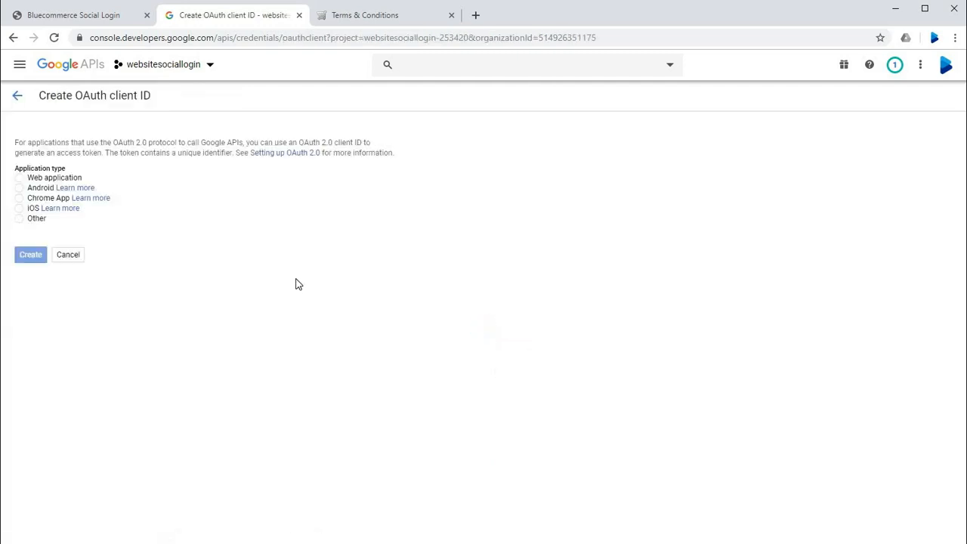
{"action": "left_click", "coordinate": [19, 180]}
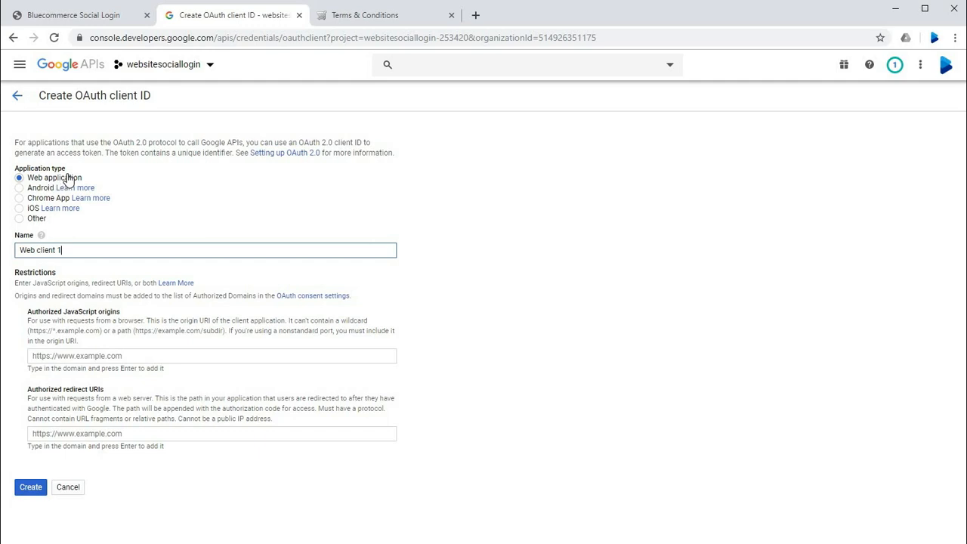
{"action": "left_click", "coordinate": [74, 273]}
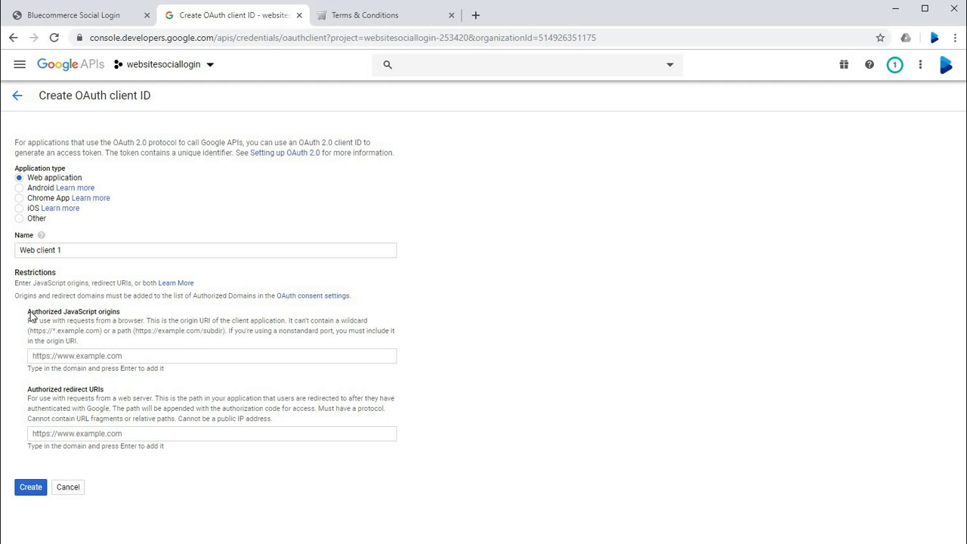
{"action": "triple_click", "coordinate": [72, 318]}
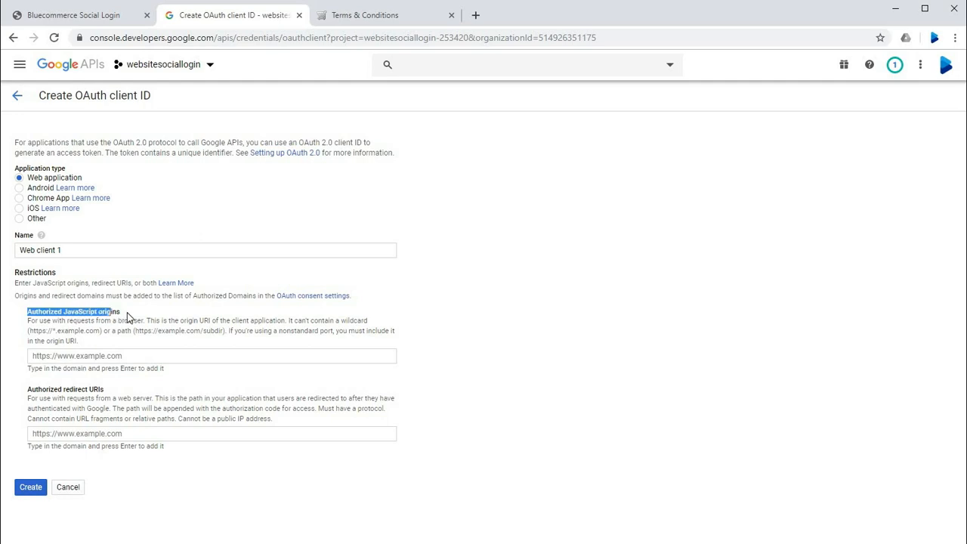
{"action": "left_click", "coordinate": [202, 318]}
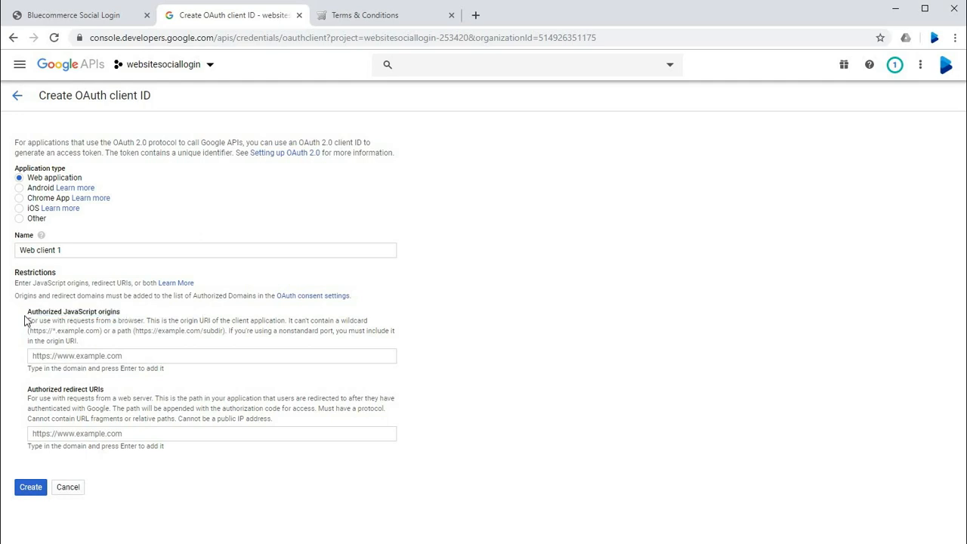
{"action": "left_click", "coordinate": [66, 355]}
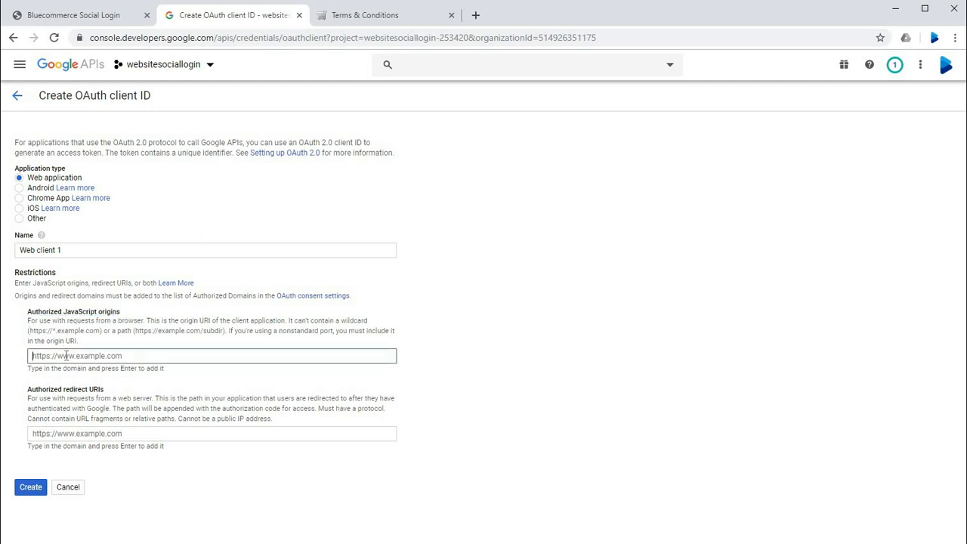
{"action": "left_click", "coordinate": [89, 15]}
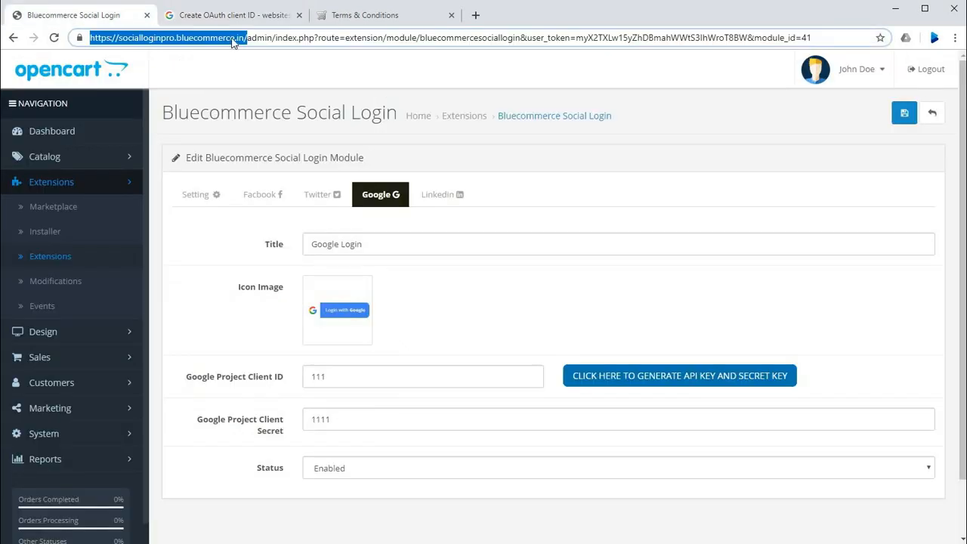
{"action": "left_click_drag", "start_coordinate": [247, 40], "coordinate": [63, 44]}
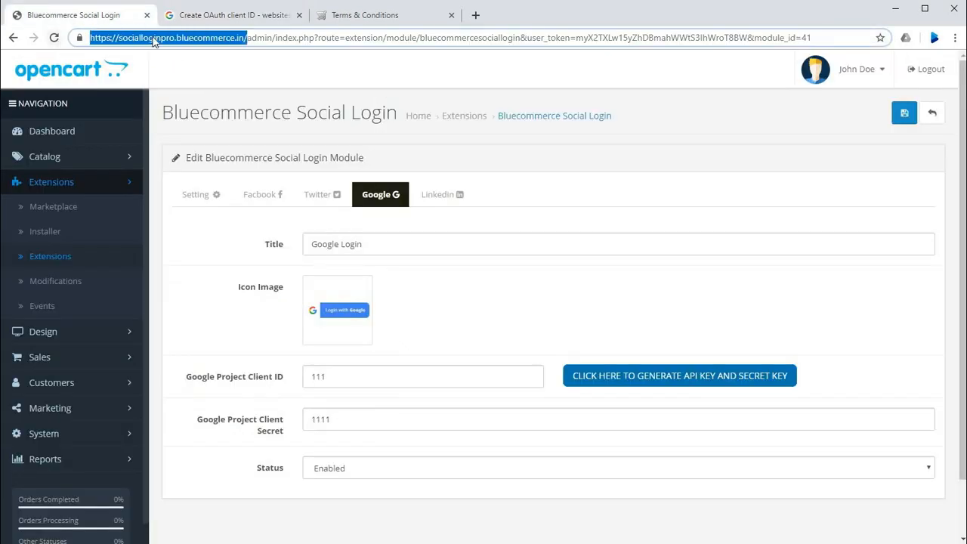
{"action": "left_click", "coordinate": [190, 17]}
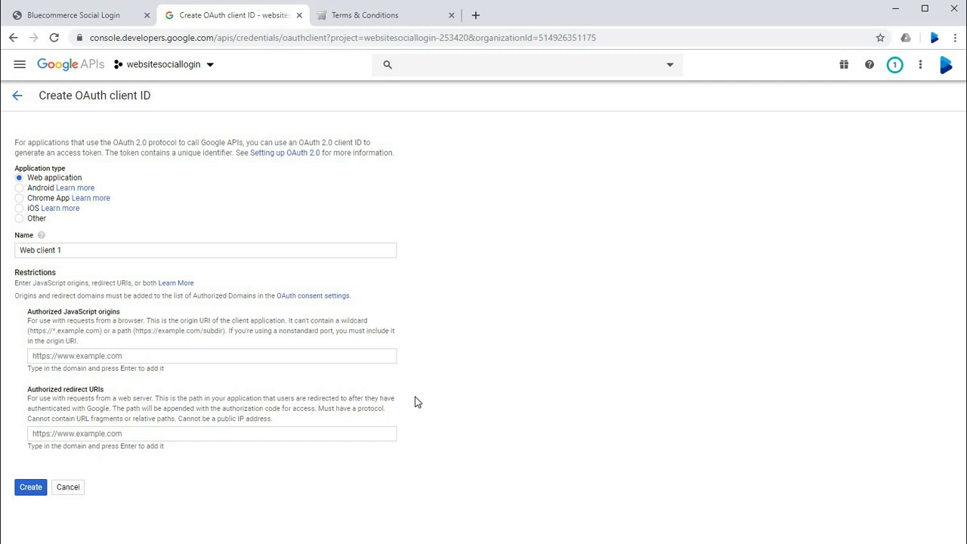
{"action": "left_click", "coordinate": [108, 17]}
{"action": "right_click", "coordinate": [132, 42]}
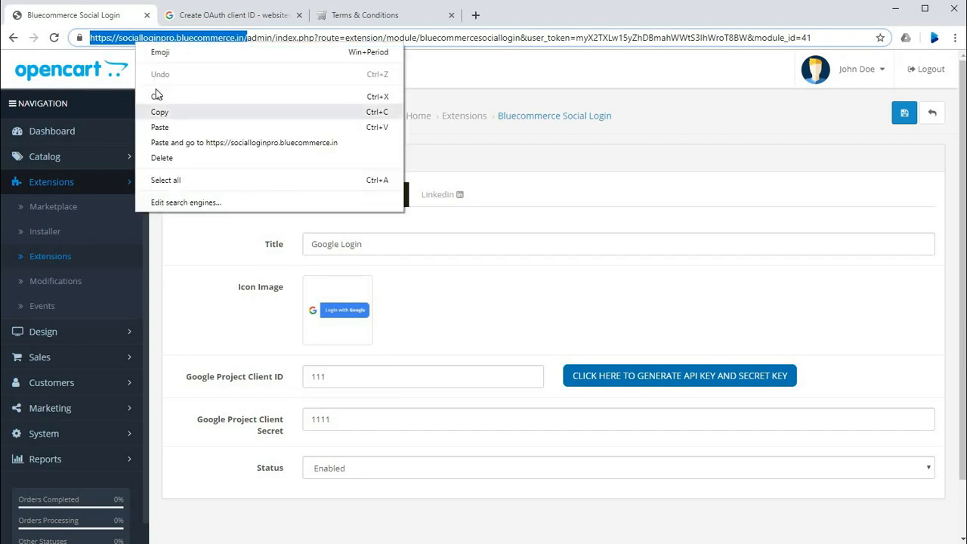
{"action": "left_click", "coordinate": [155, 98]}
{"action": "left_click", "coordinate": [211, 18]}
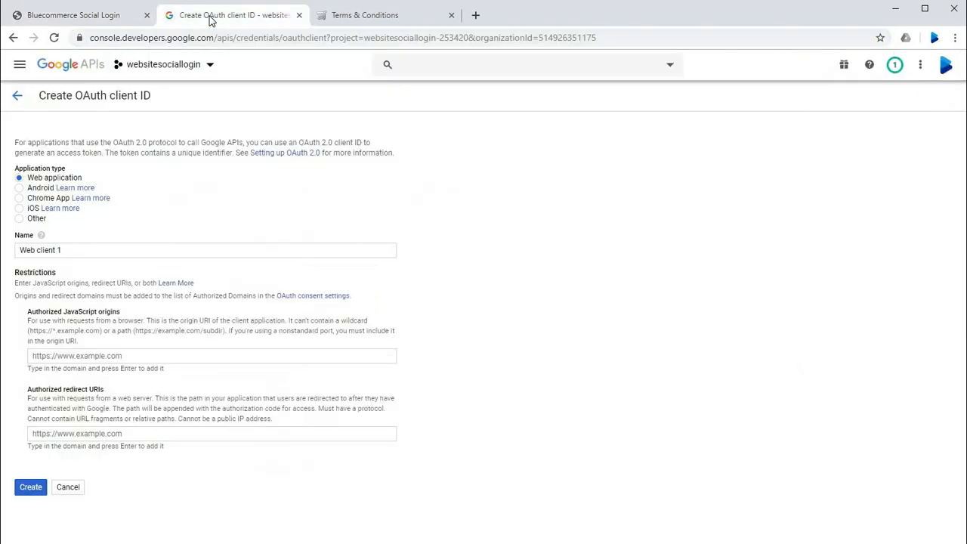
{"action": "left_click", "coordinate": [104, 356]}
{"action": "key", "text": "ctrl+v"}
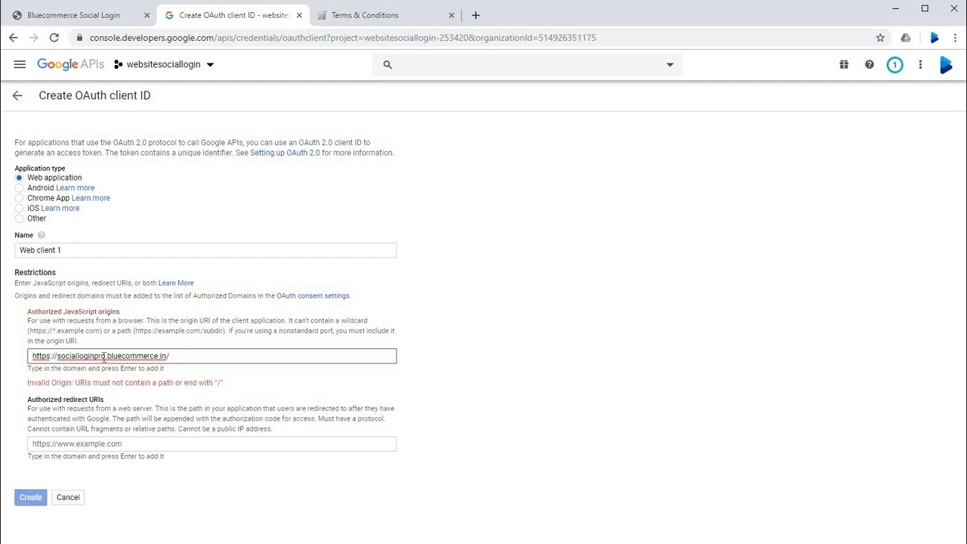
{"action": "key", "text": "BackSpace"}
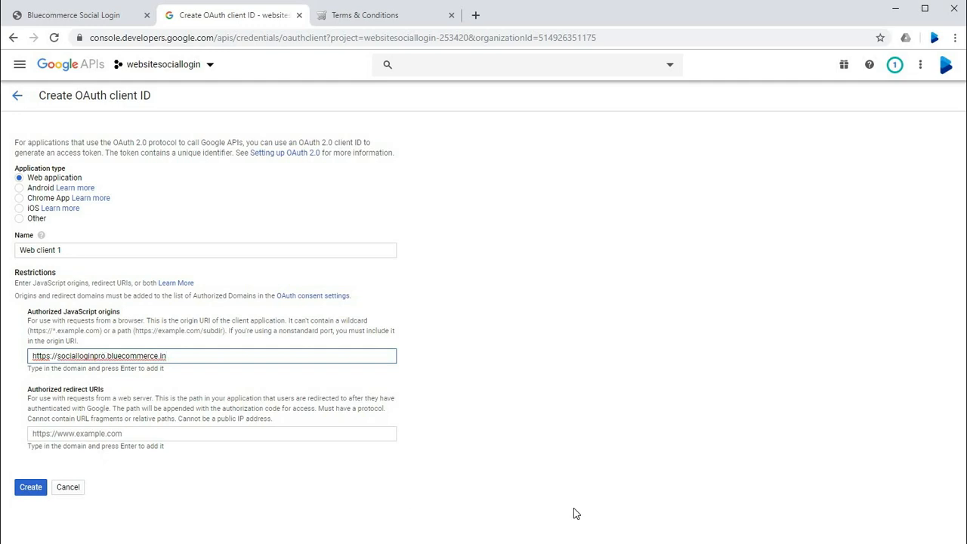
{"action": "key", "text": "Return"}
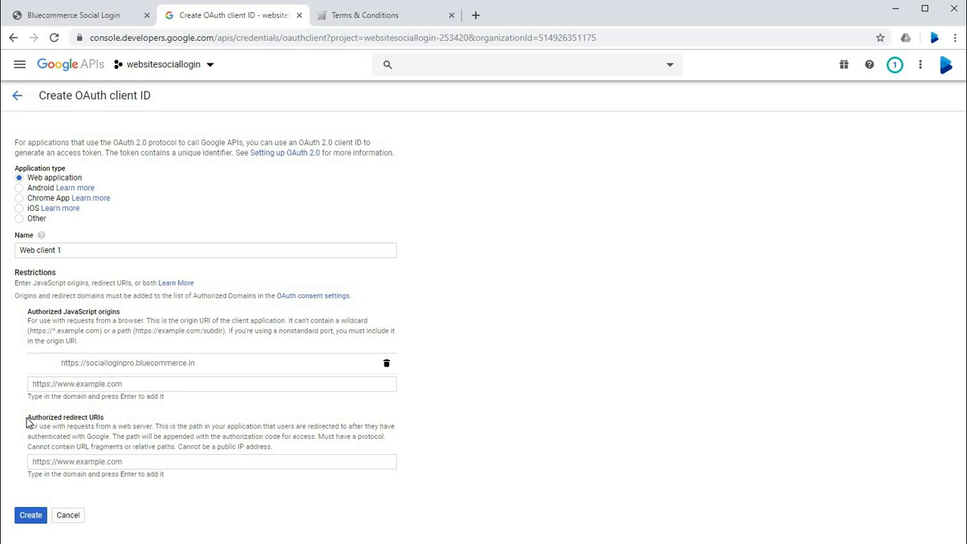
{"action": "left_click_drag", "start_coordinate": [28, 421], "coordinate": [107, 424]}
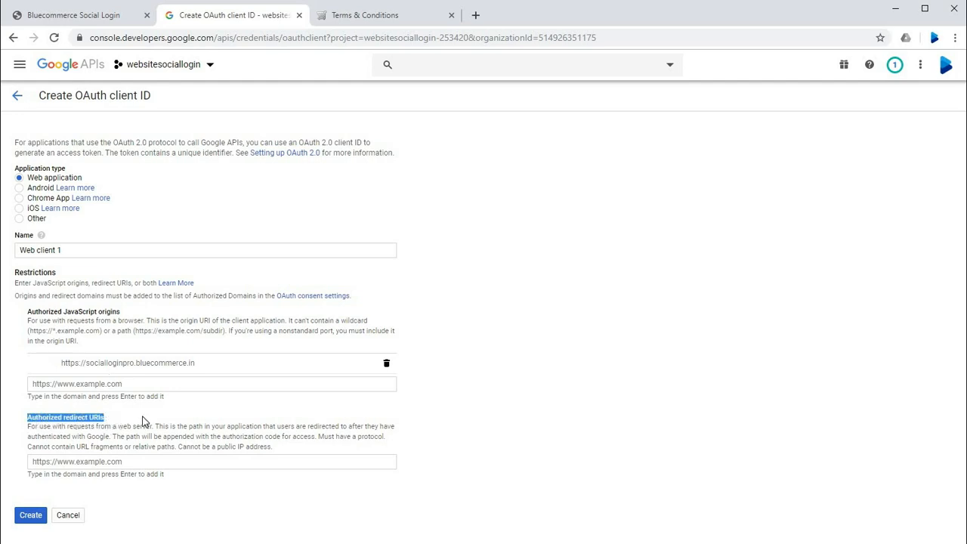
{"action": "left_click", "coordinate": [142, 423]}
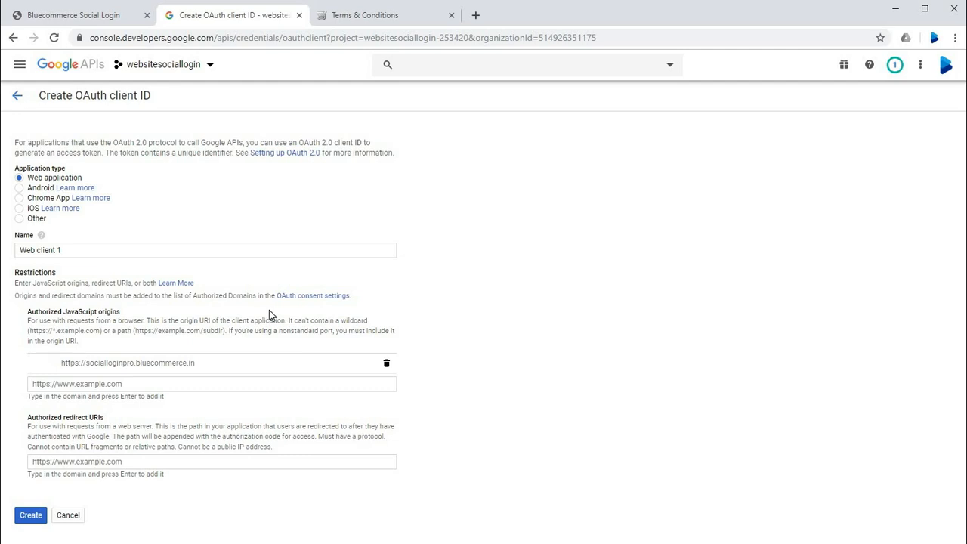
{"action": "left_click_drag", "start_coordinate": [32, 421], "coordinate": [91, 422]}
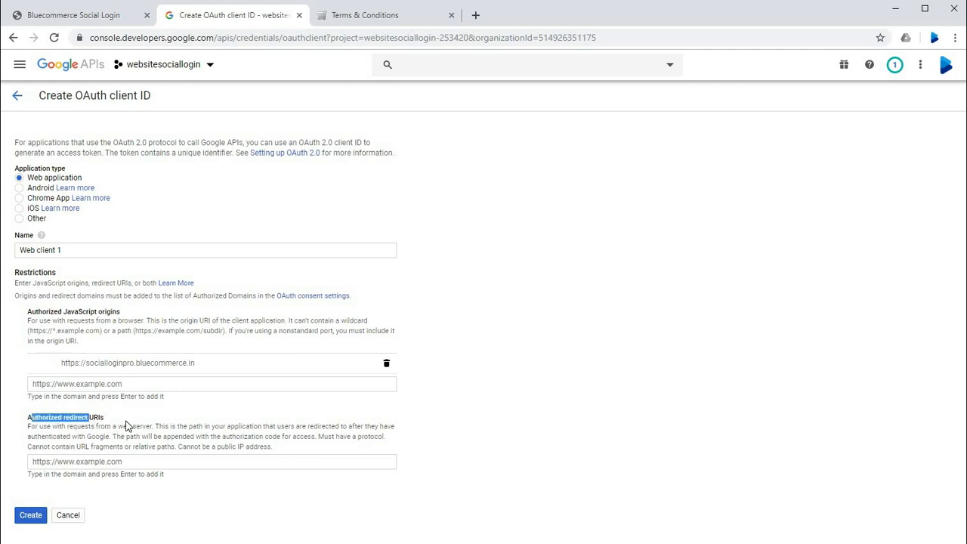
{"action": "left_click", "coordinate": [129, 426]}
{"action": "left_click", "coordinate": [93, 462]}
{"action": "key", "text": "ctrl+v"}
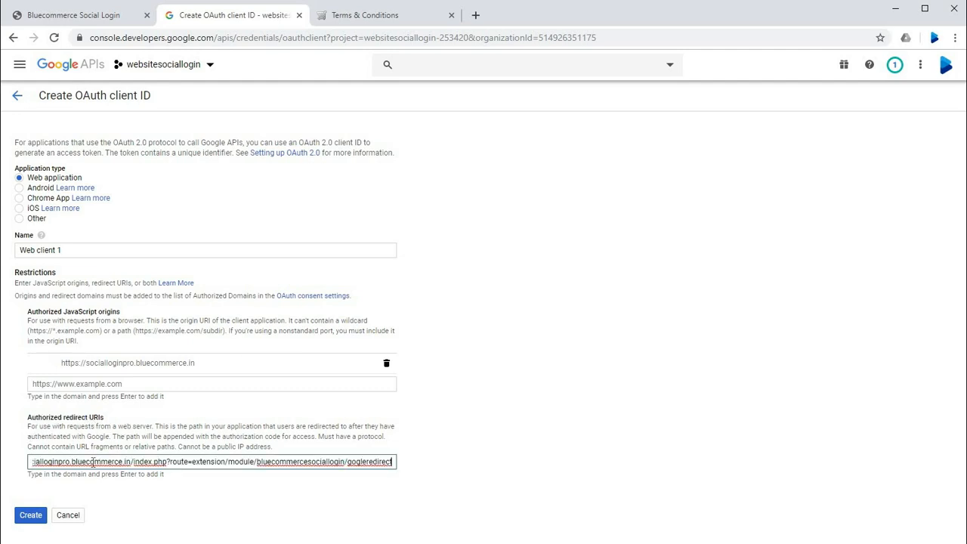
{"action": "key", "text": "Home"}
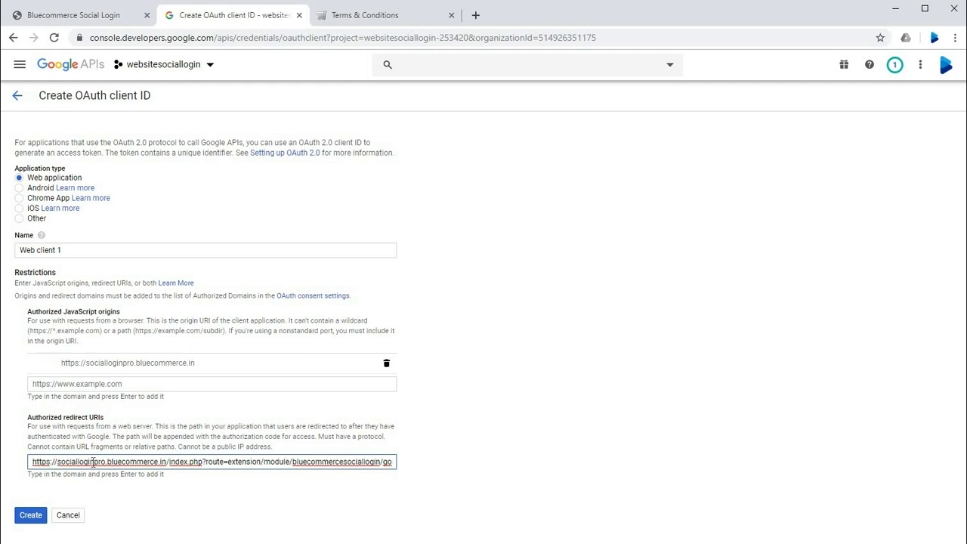
{"action": "left_click", "coordinate": [566, 413]}
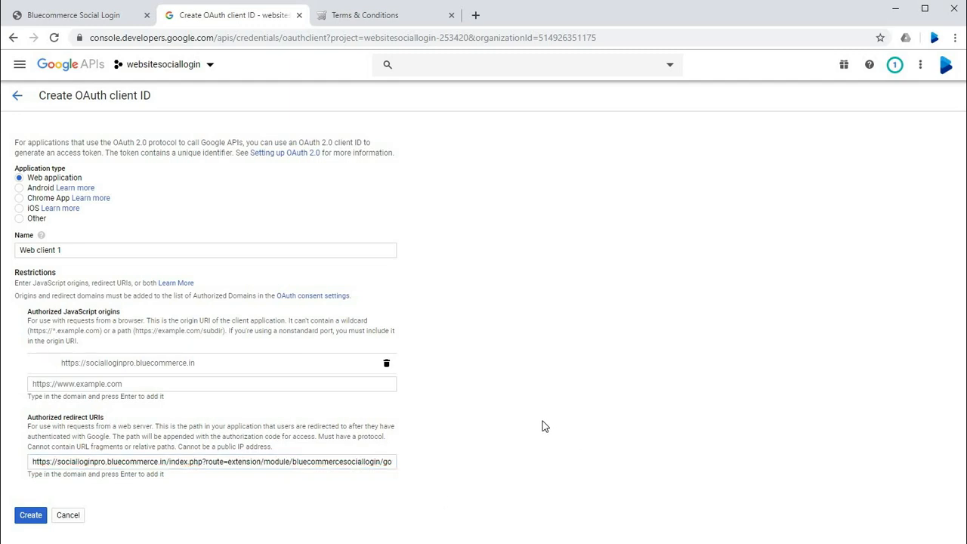
{"action": "scroll", "coordinate": [155, 490], "scroll_direction": "down", "scroll_amount": 1}
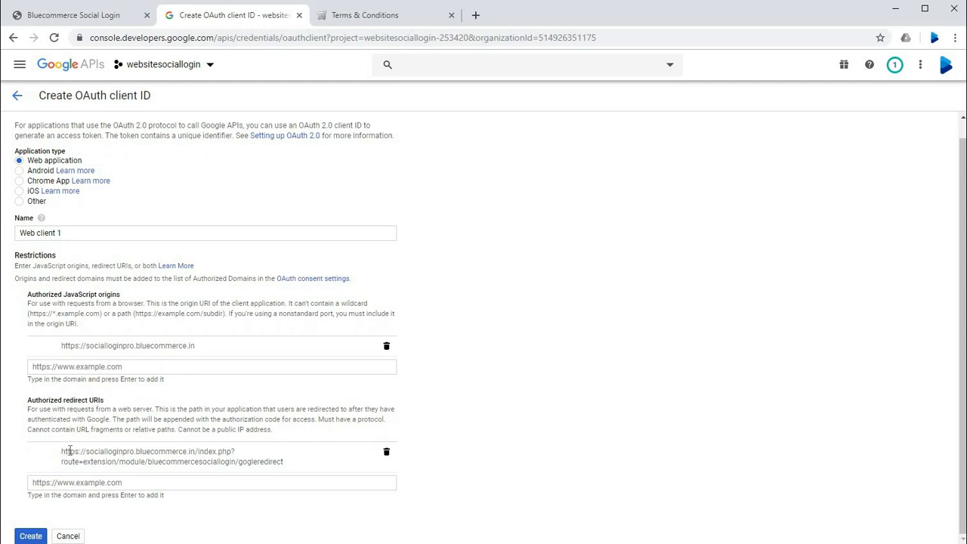
Step: Check the protocol and domain in the authorized redirect URI and create the OAuth client
{"action": "left_click_drag", "start_coordinate": [62, 451], "coordinate": [292, 470]}
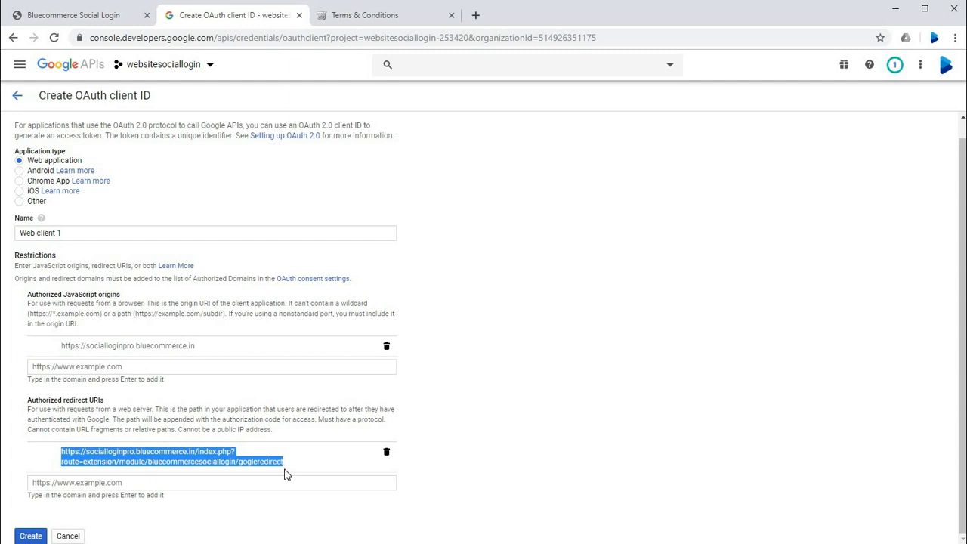
{"action": "left_click", "coordinate": [65, 462]}
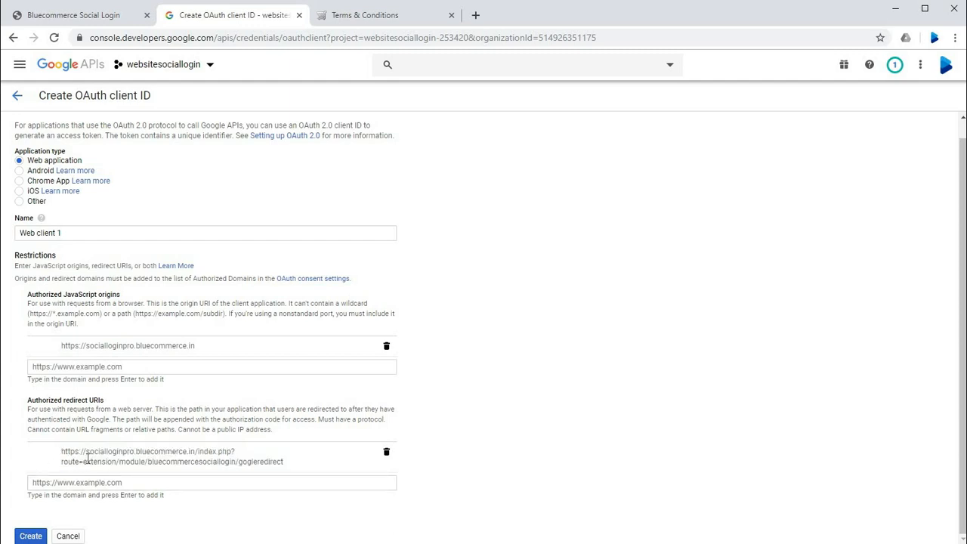
{"action": "left_click_drag", "start_coordinate": [83, 450], "coordinate": [198, 452]}
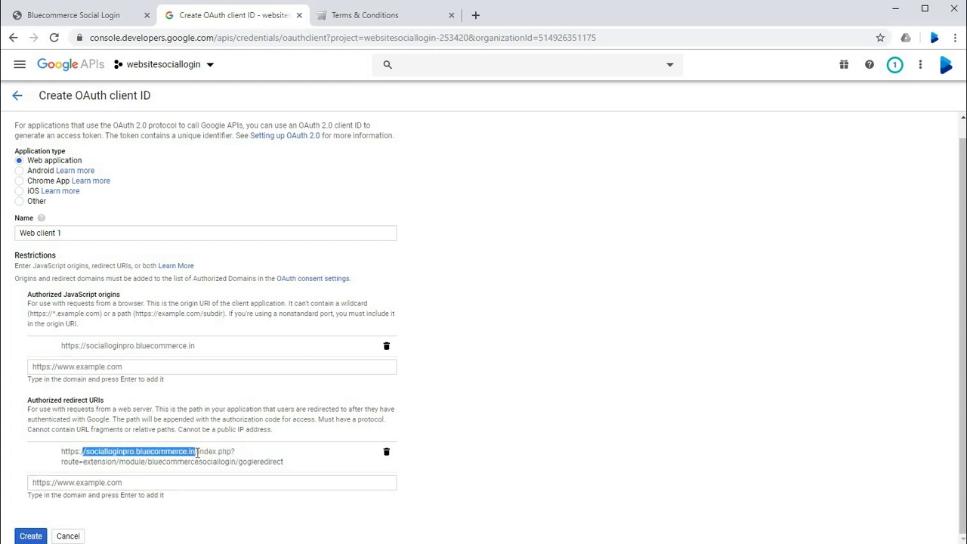
{"action": "left_click_drag", "start_coordinate": [62, 453], "coordinate": [80, 455]}
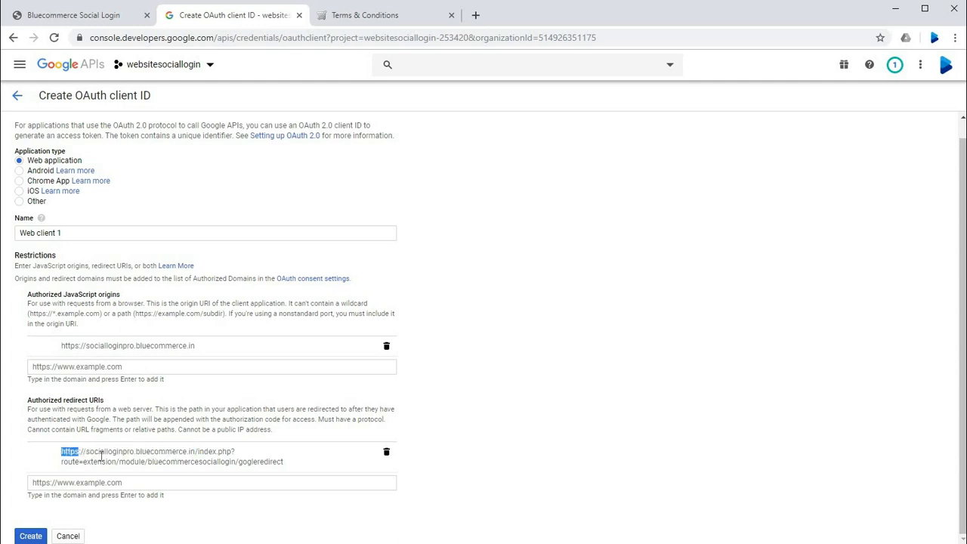
{"action": "left_click", "coordinate": [101, 456]}
{"action": "left_click", "coordinate": [24, 536]}
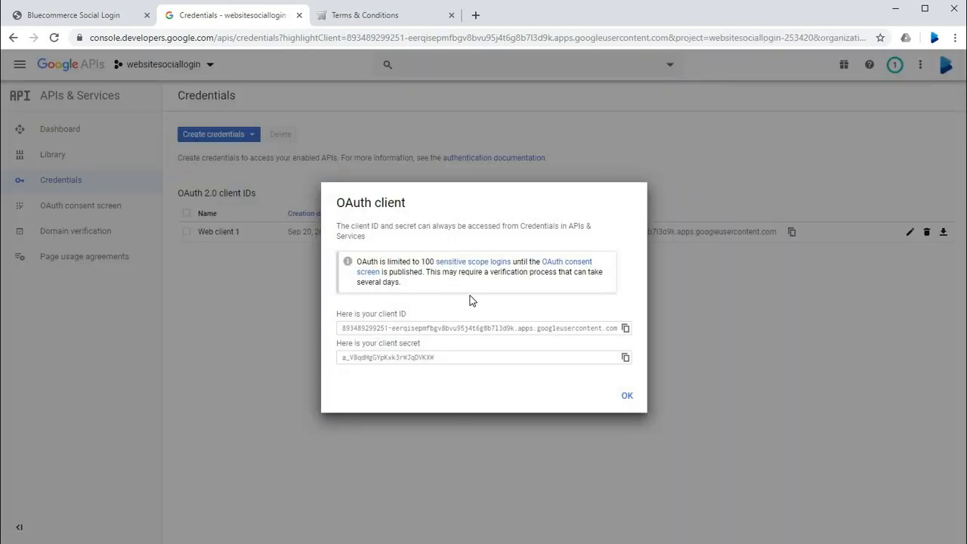
Step: Copy the new OAuth client's client ID and switch to the Bluecommerce Social Login module's Google settings in the store admin
{"action": "left_click_drag", "start_coordinate": [353, 316], "coordinate": [431, 326]}
{"action": "left_click_drag", "start_coordinate": [361, 344], "coordinate": [370, 345]}
{"action": "left_click_drag", "start_coordinate": [454, 349], "coordinate": [454, 349]}
{"action": "left_click", "coordinate": [401, 355]}
{"action": "triple_click", "coordinate": [372, 329]}
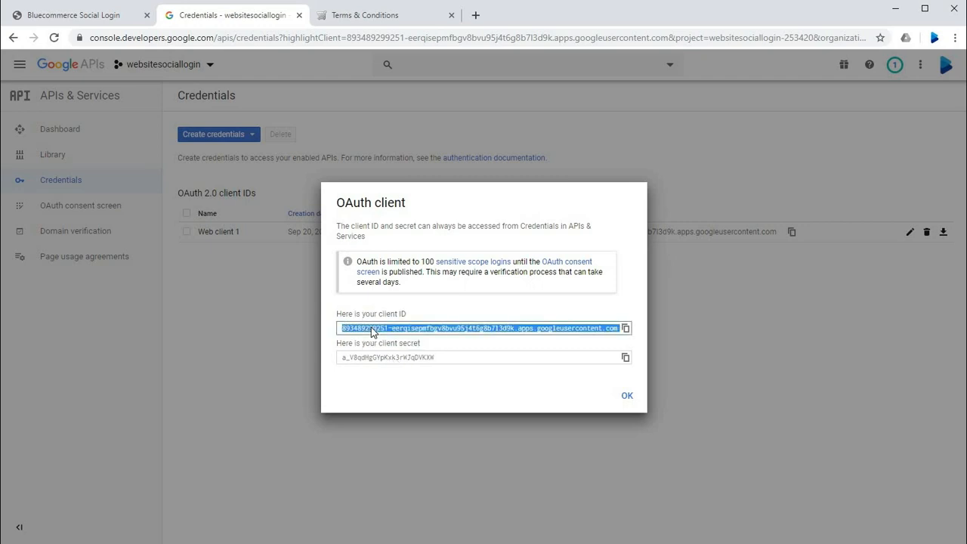
{"action": "left_click", "coordinate": [625, 328]}
{"action": "left_click", "coordinate": [119, 22]}
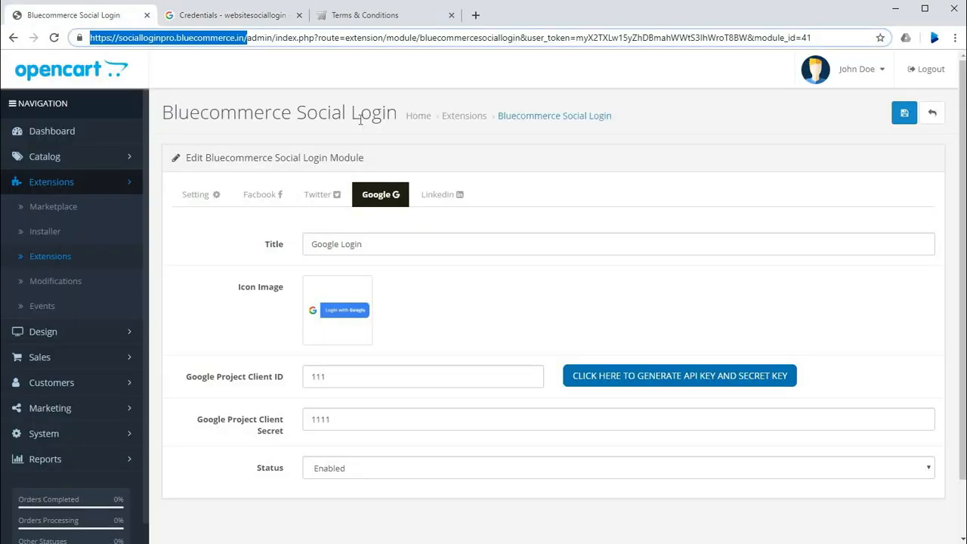
{"action": "left_click", "coordinate": [518, 187]}
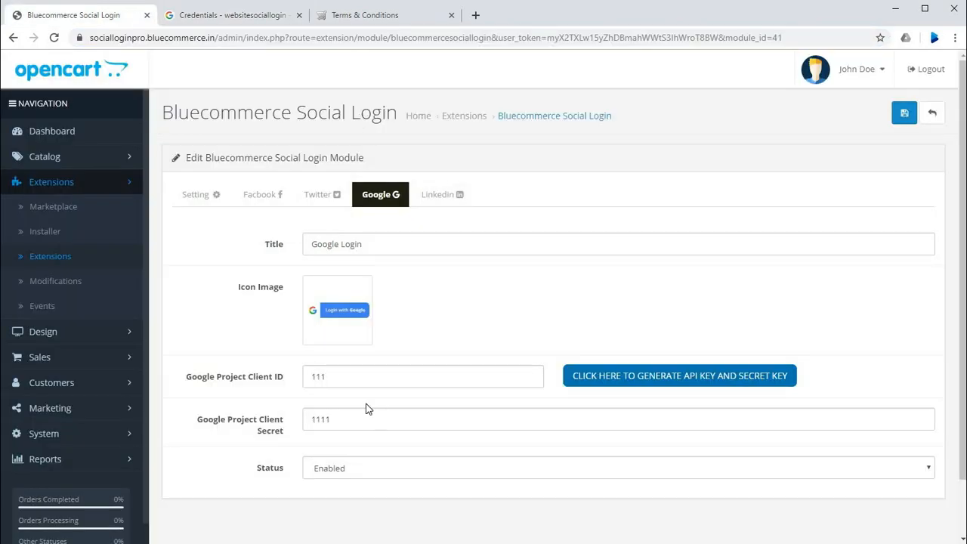
Step: Replace the Google Project Client ID in the module's Google settings with the copied OAuth client ID
{"action": "left_click", "coordinate": [353, 378]}
{"action": "key", "text": "ctrl+a"}
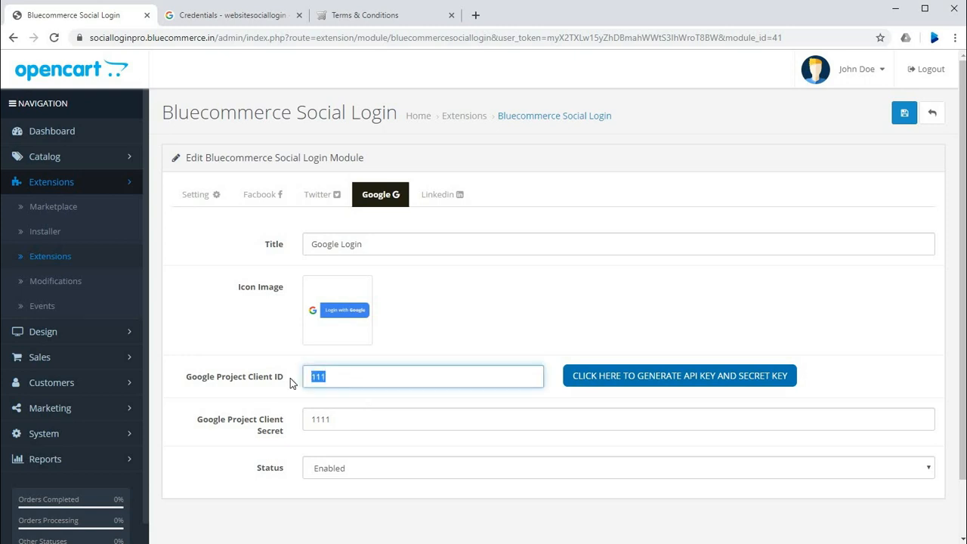
{"action": "key", "text": "ctrl+v"}
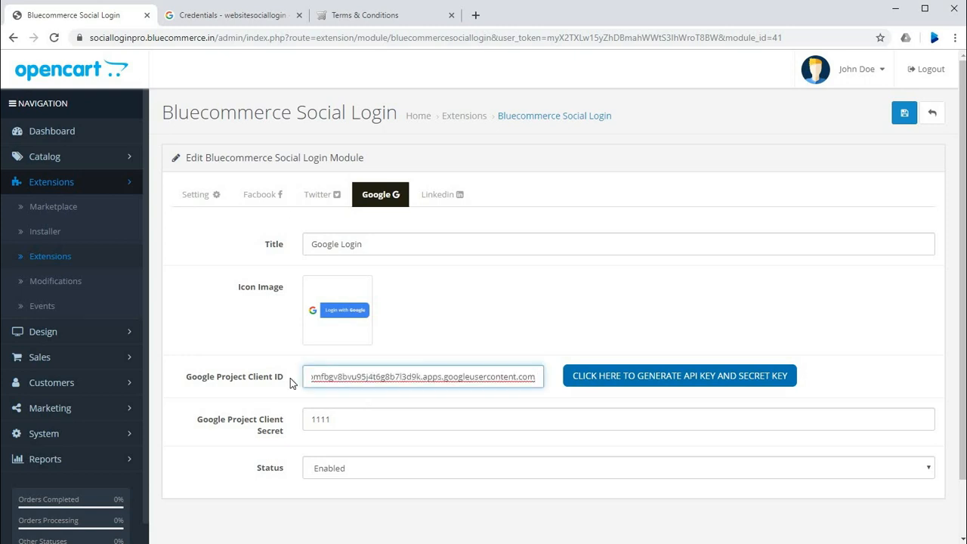
Step: Copy the OAuth client's client secret from the Google credentials page and return to the module's Google settings
{"action": "left_click", "coordinate": [255, 13]}
{"action": "double_click", "coordinate": [370, 359]}
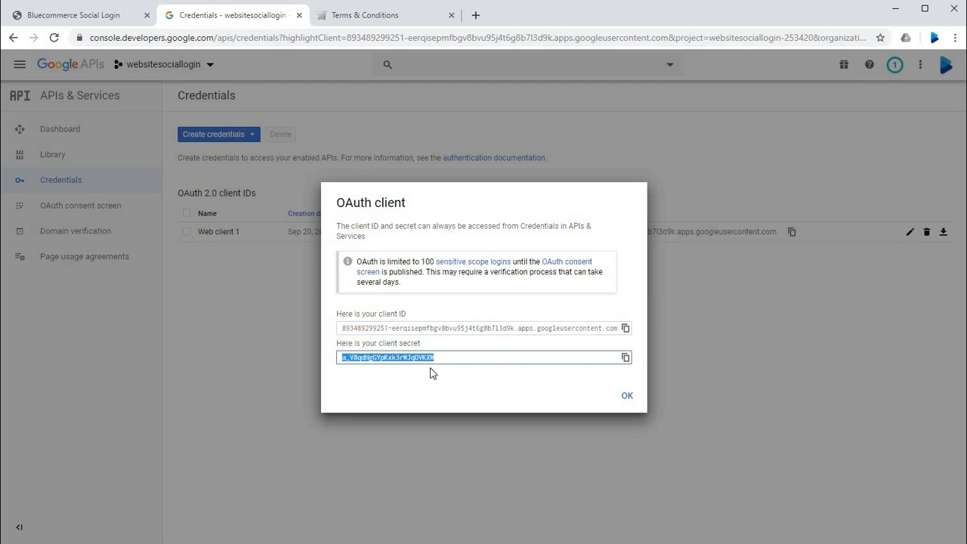
{"action": "left_click", "coordinate": [625, 357]}
{"action": "left_click_drag", "start_coordinate": [610, 383], "coordinate": [341, 360]}
{"action": "left_click", "coordinate": [74, 23]}
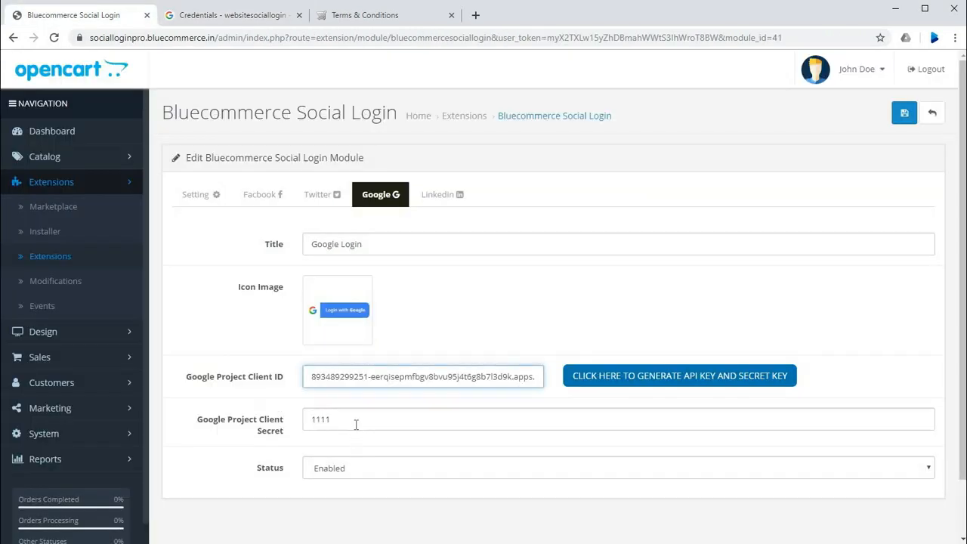
Step: Replace the Google Project Client Secret with the copied client secret and save the Bluecommerce Social Login module
{"action": "left_click_drag", "start_coordinate": [354, 423], "coordinate": [216, 433]}
{"action": "key", "text": "ctrl+v"}
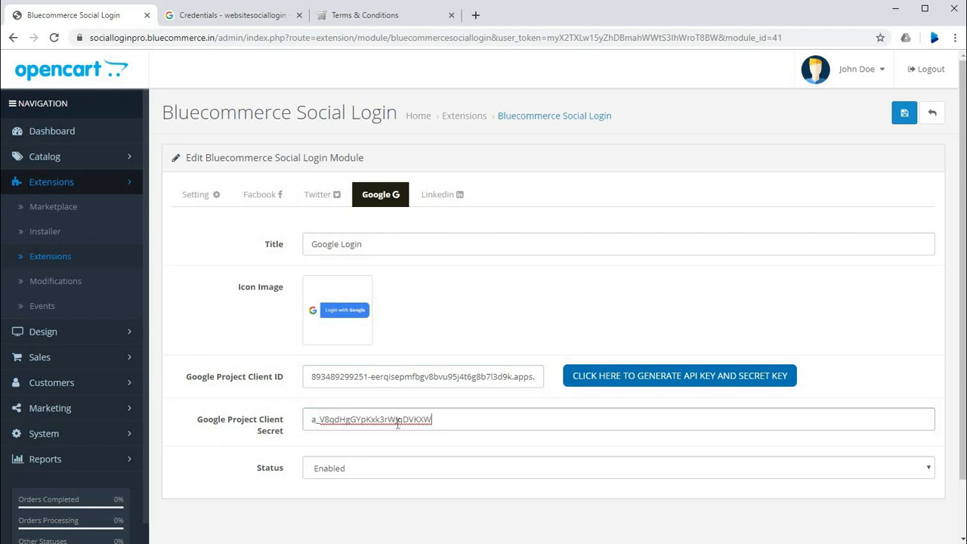
{"action": "left_click", "coordinate": [565, 280]}
{"action": "left_click", "coordinate": [904, 114]}
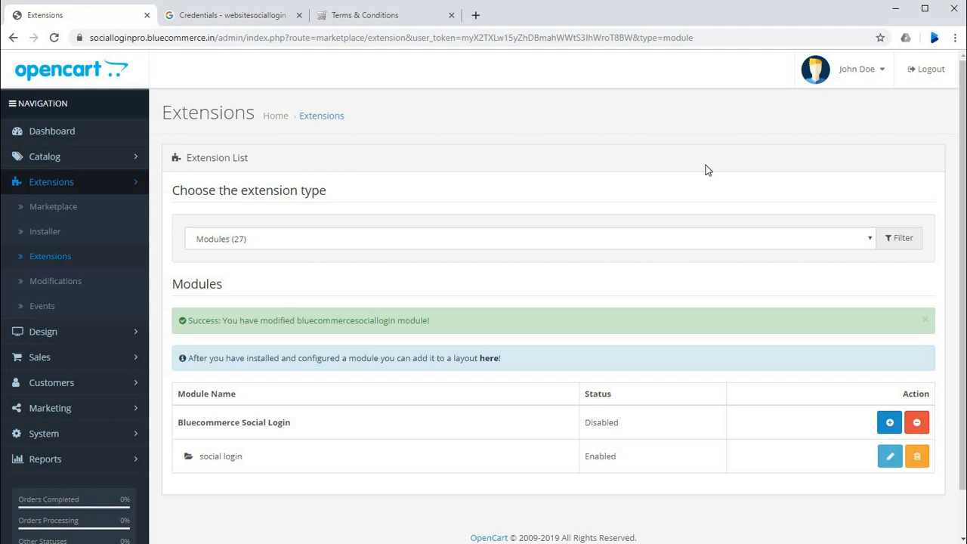
Step: Switch to the storefront, reload its home page and open the customer account login page
{"action": "left_click", "coordinate": [405, 21]}
{"action": "left_click", "coordinate": [142, 121]}
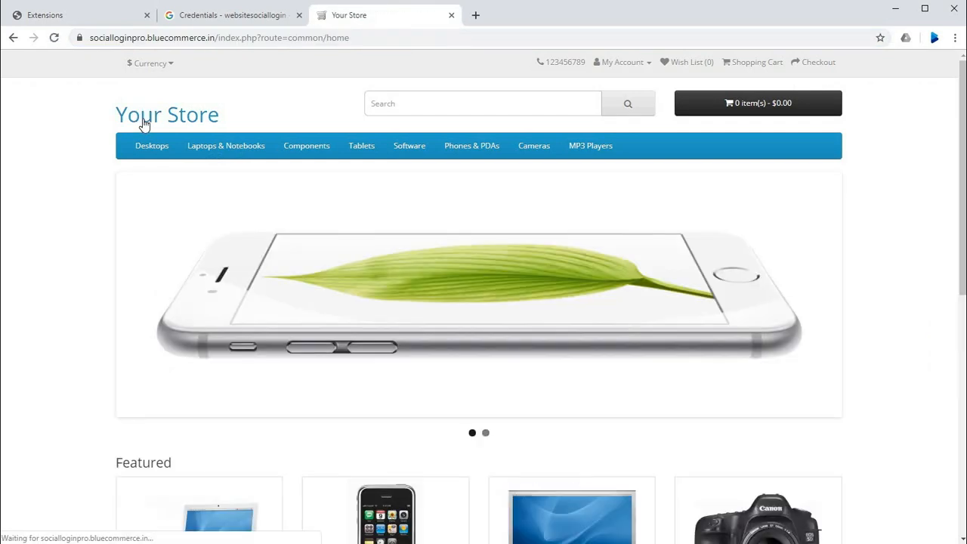
{"action": "left_click", "coordinate": [632, 63]}
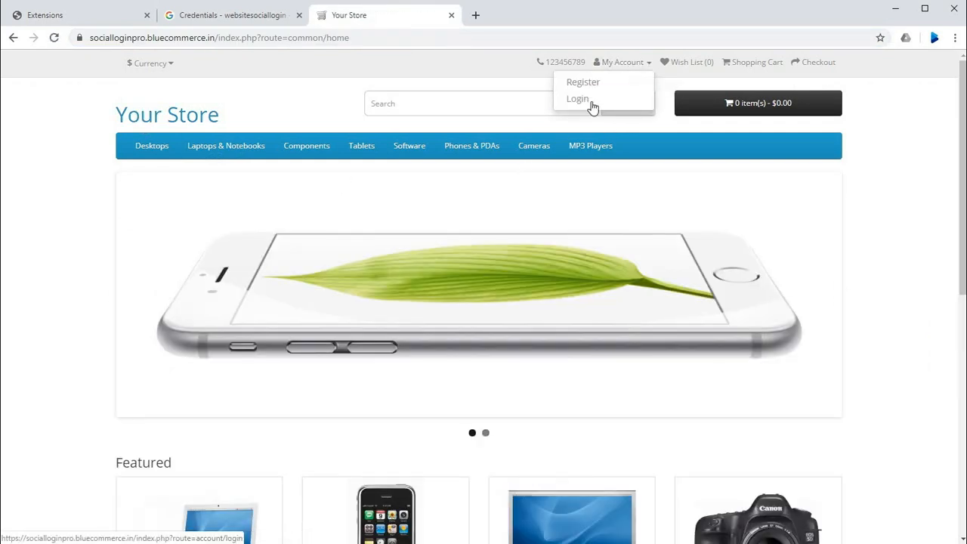
{"action": "left_click", "coordinate": [581, 97]}
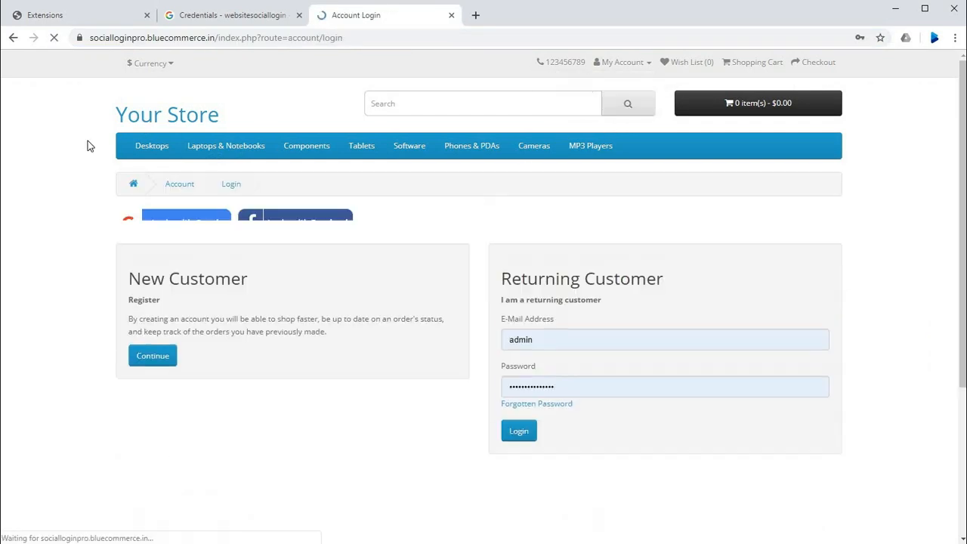
Step: Log in to the store with Google using the BlueCommerce Inc account and look over the My Account page
{"action": "left_click", "coordinate": [185, 227]}
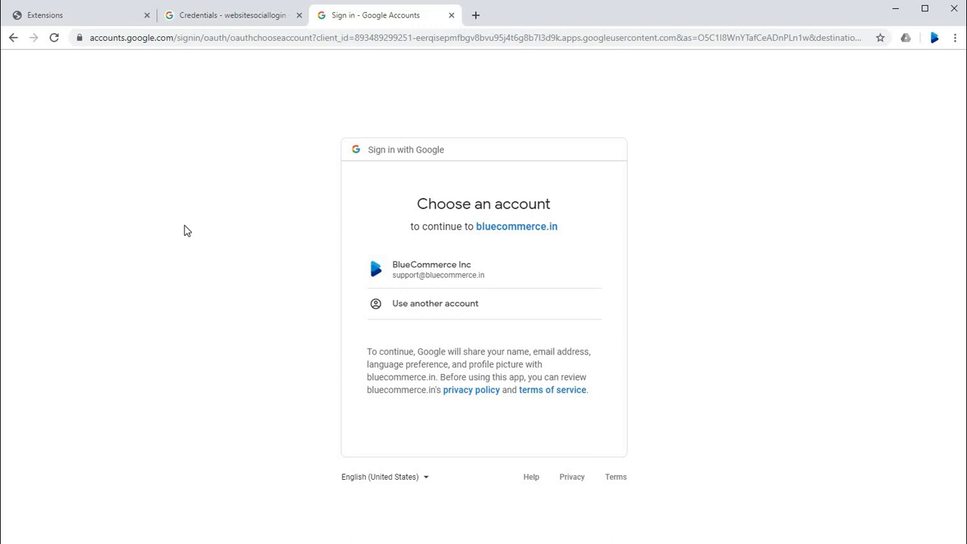
{"action": "left_click", "coordinate": [447, 279]}
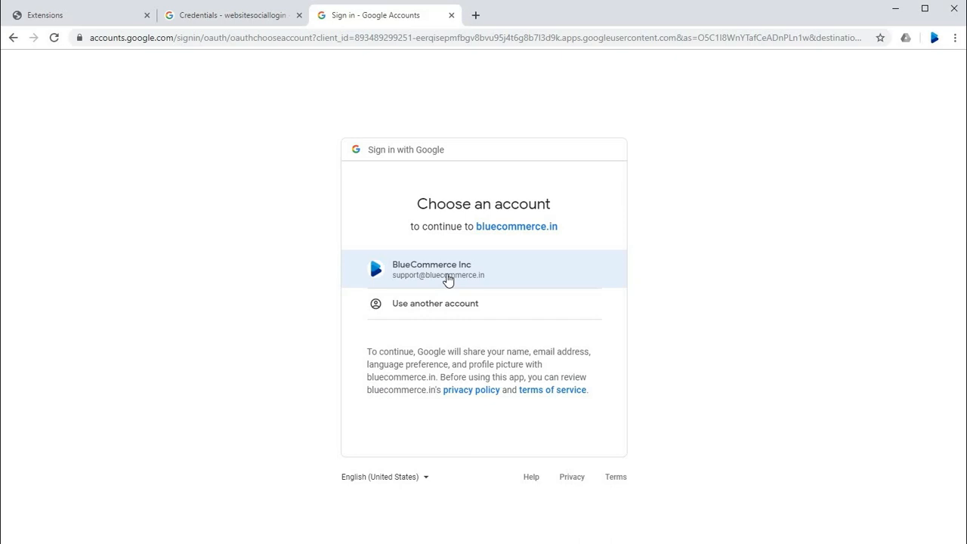
{"action": "left_click", "coordinate": [447, 279]}
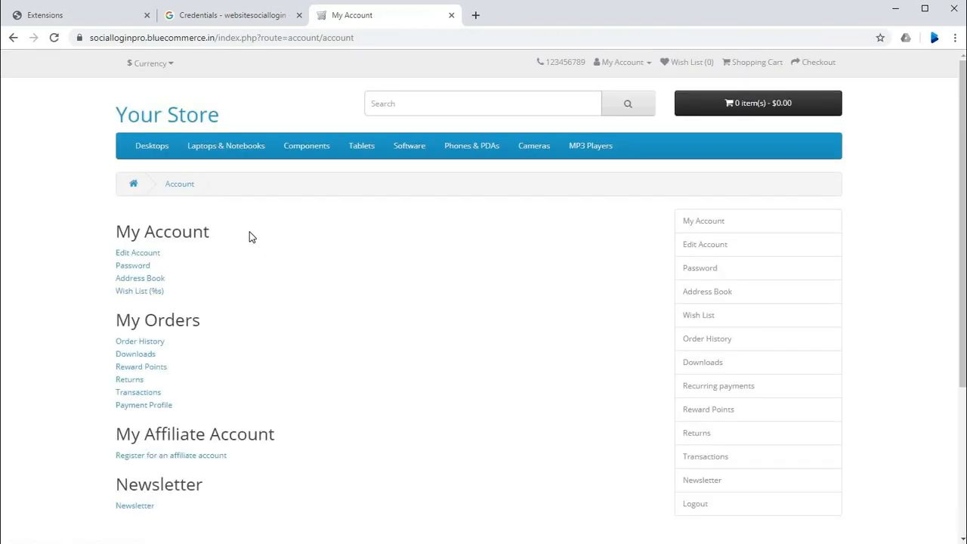
{"action": "scroll", "coordinate": [251, 236], "scroll_direction": "down", "scroll_amount": 1}
{"action": "scroll", "coordinate": [255, 242], "scroll_direction": "up", "scroll_amount": 1}
{"action": "left_click_drag", "start_coordinate": [108, 115], "coordinate": [770, 543]}
{"action": "left_click", "coordinate": [445, 217]}
{"action": "scroll", "coordinate": [444, 217], "scroll_direction": "up", "scroll_amount": 3}
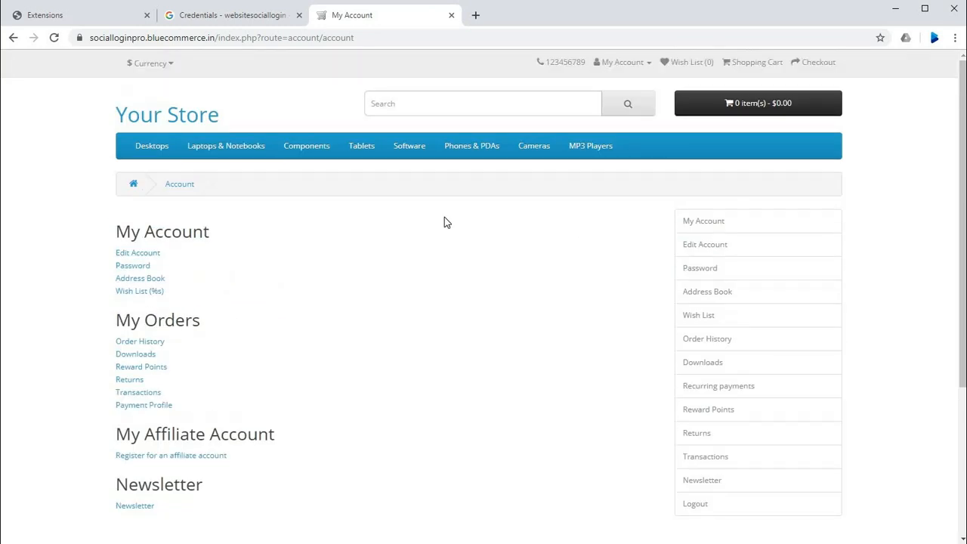